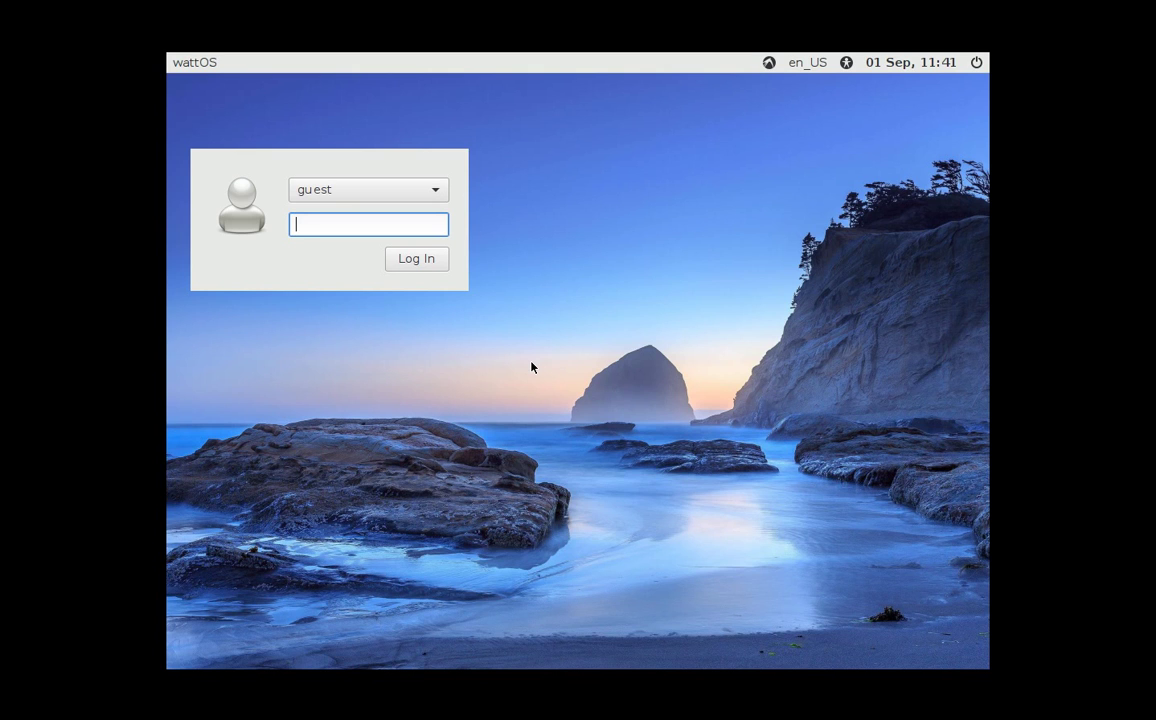
- Log in to the guest account by entering its password
text(********)
key(Return)
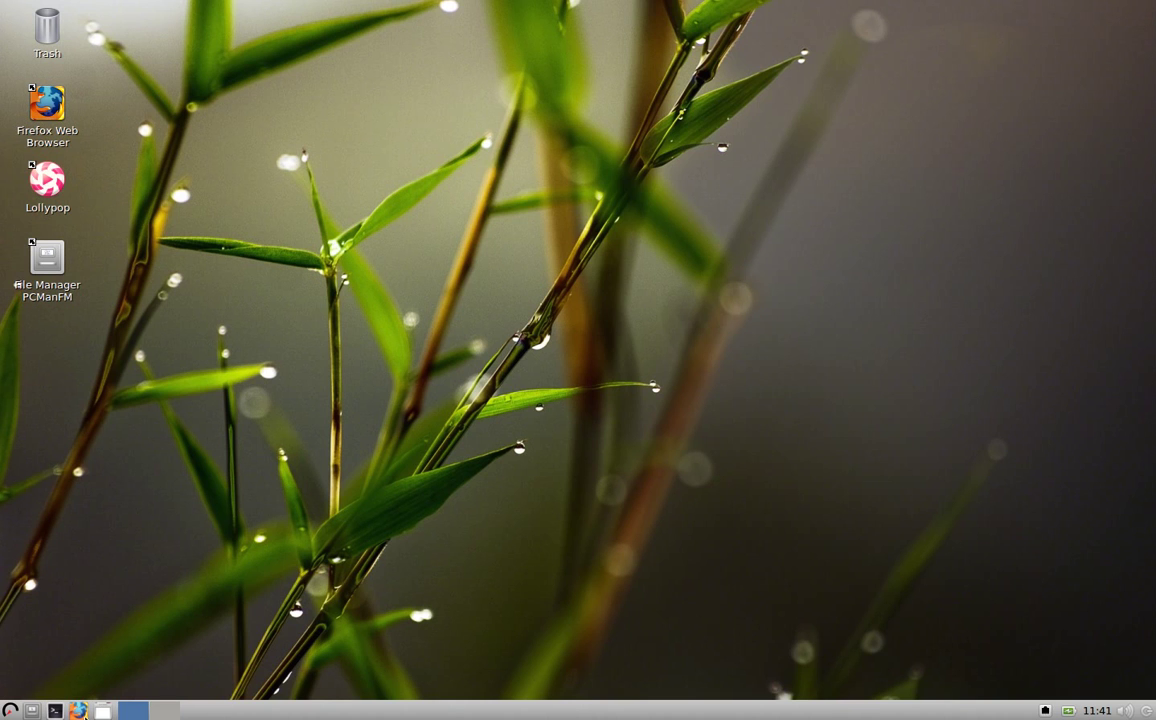
double_click(47, 262)
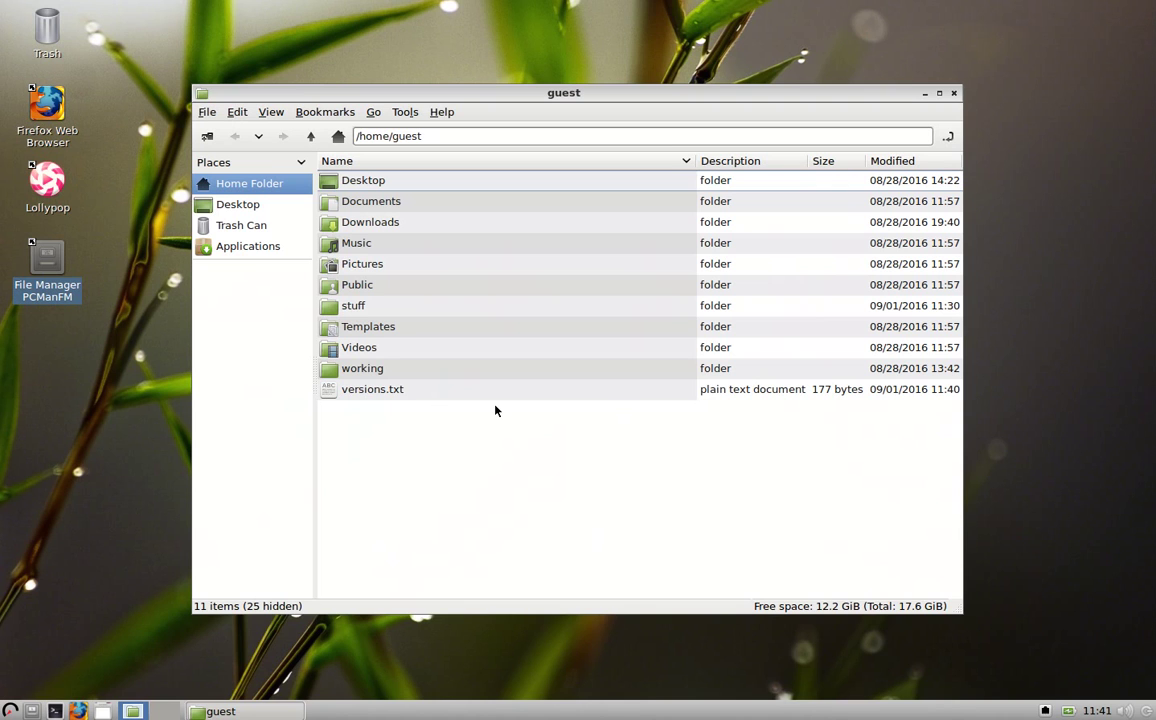
double_click(379, 392)
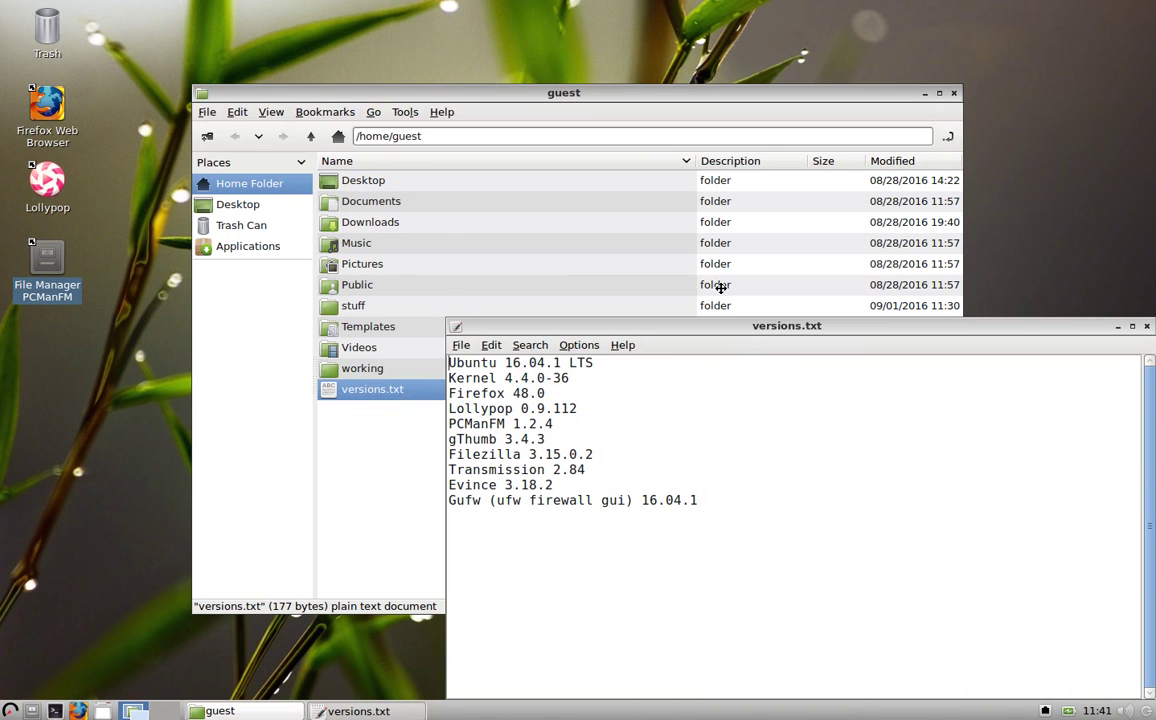
drag(704, 327, 599, 122)
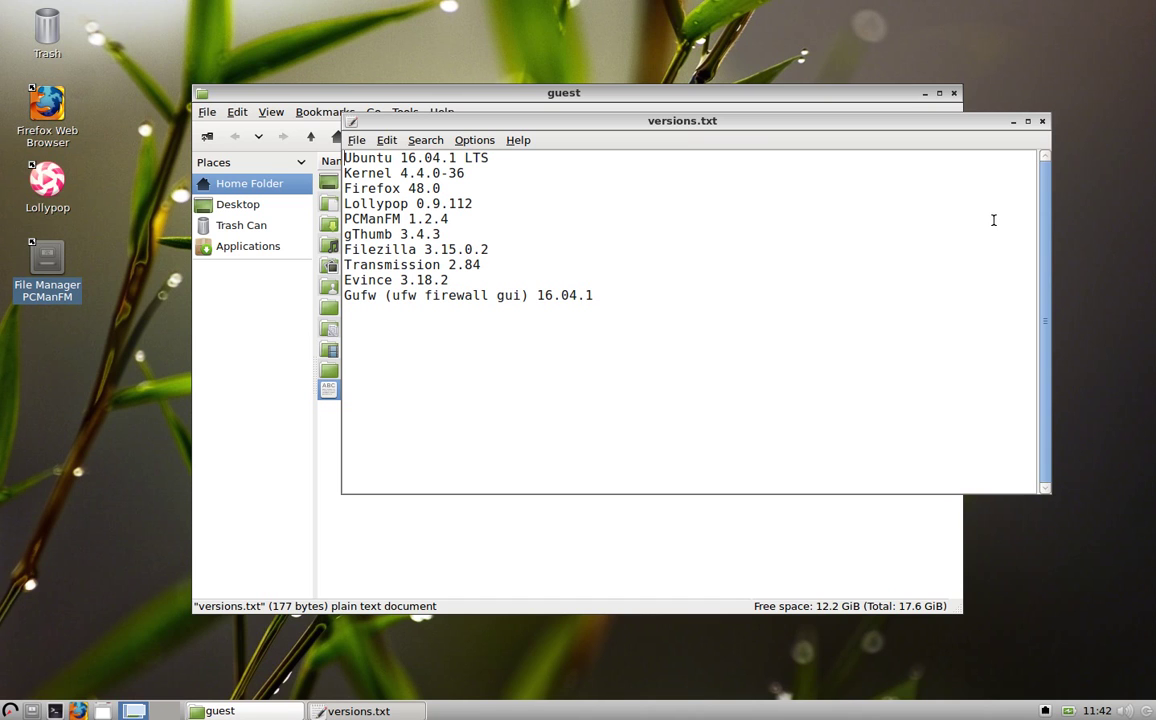
click(1042, 122)
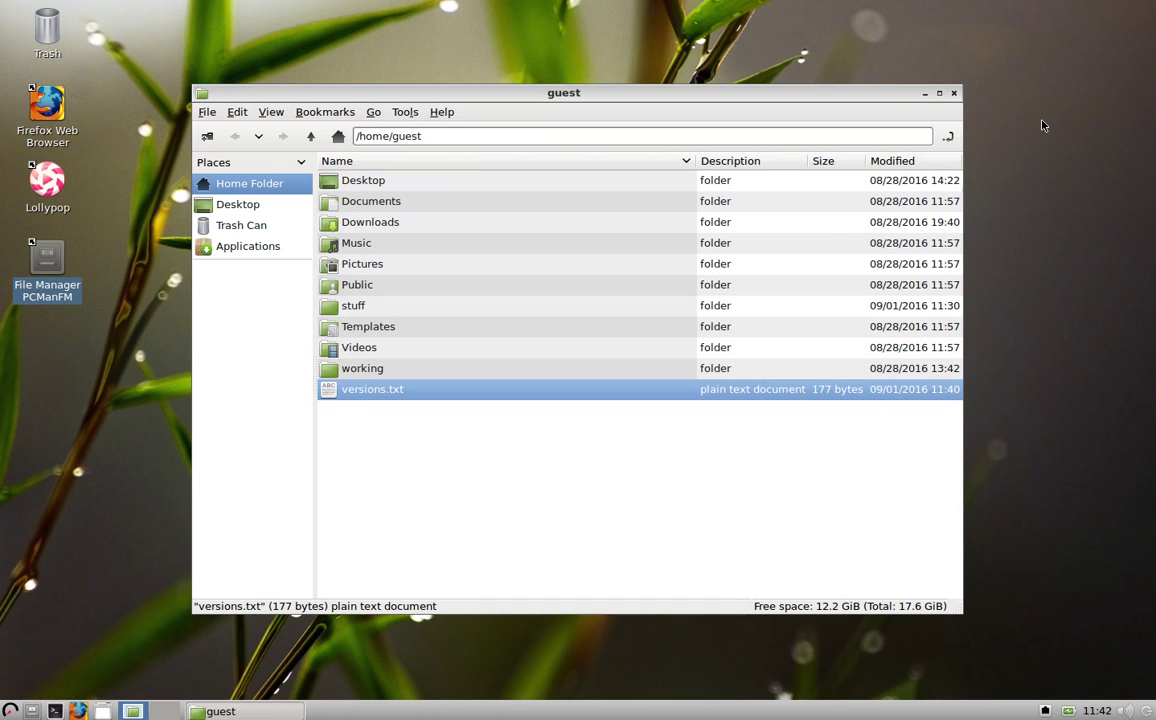
- Clear the file selection and close the file manager window
click(645, 480)
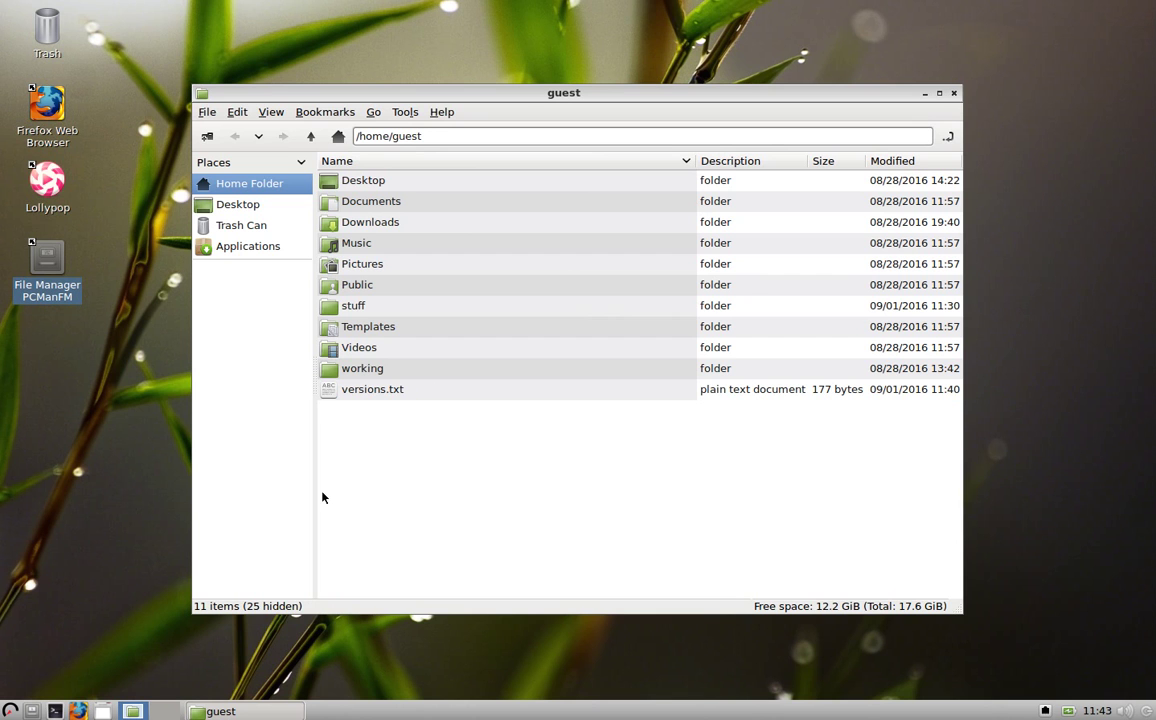
key(ctrl+w)
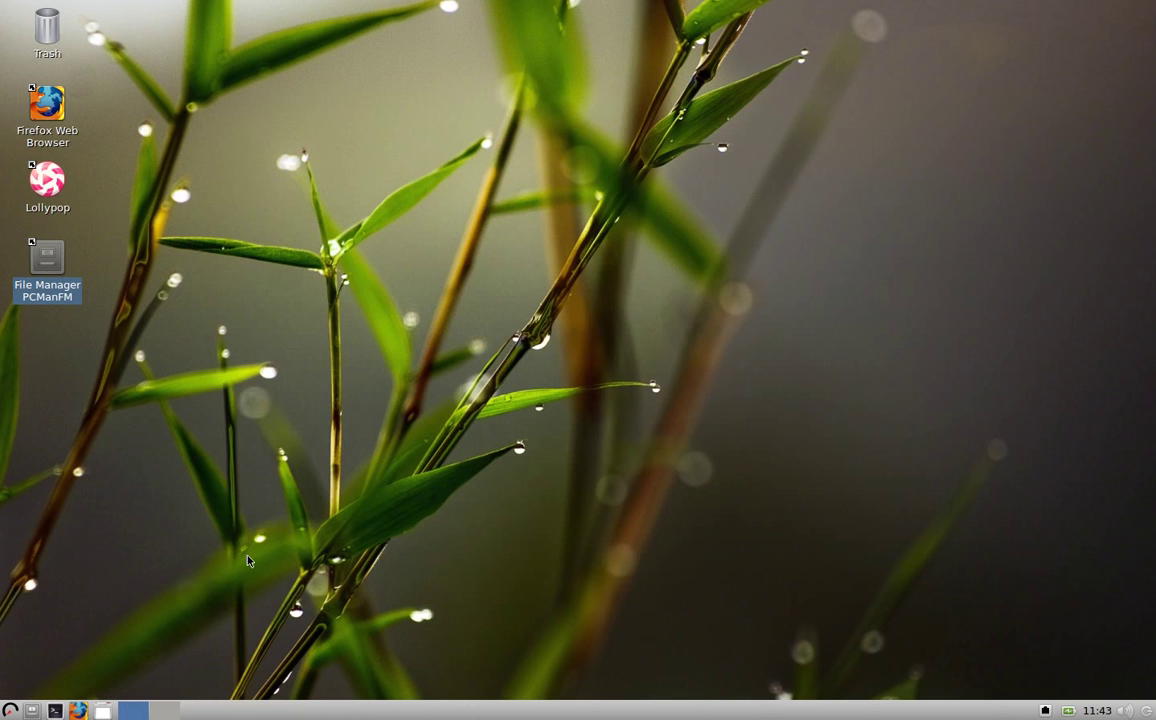
click(210, 558)
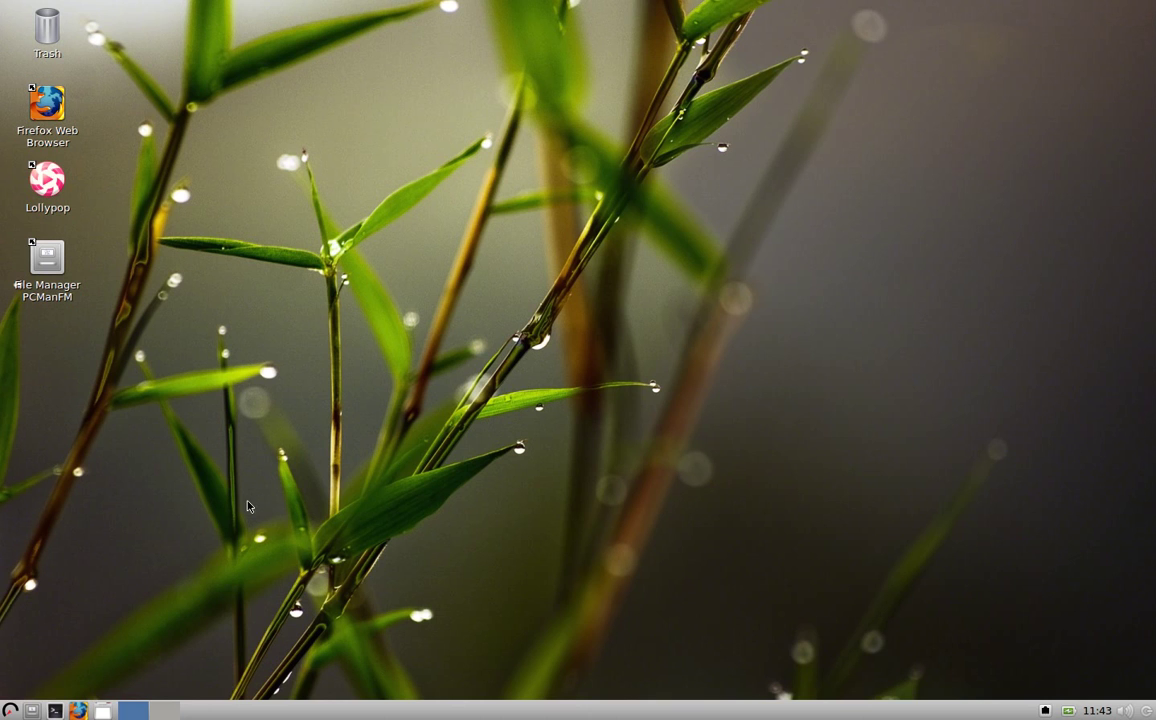
- Open and dismiss the applications menu, then reopen the home folder and close it again
click(10, 711)
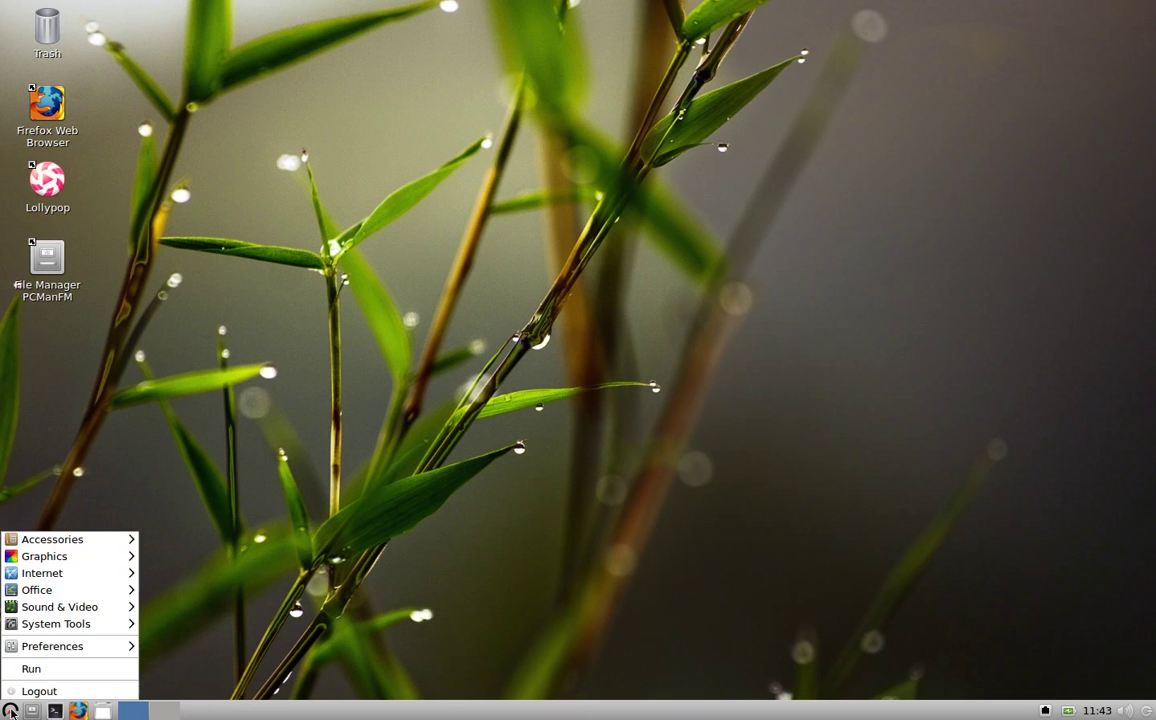
click(449, 452)
double_click(47, 262)
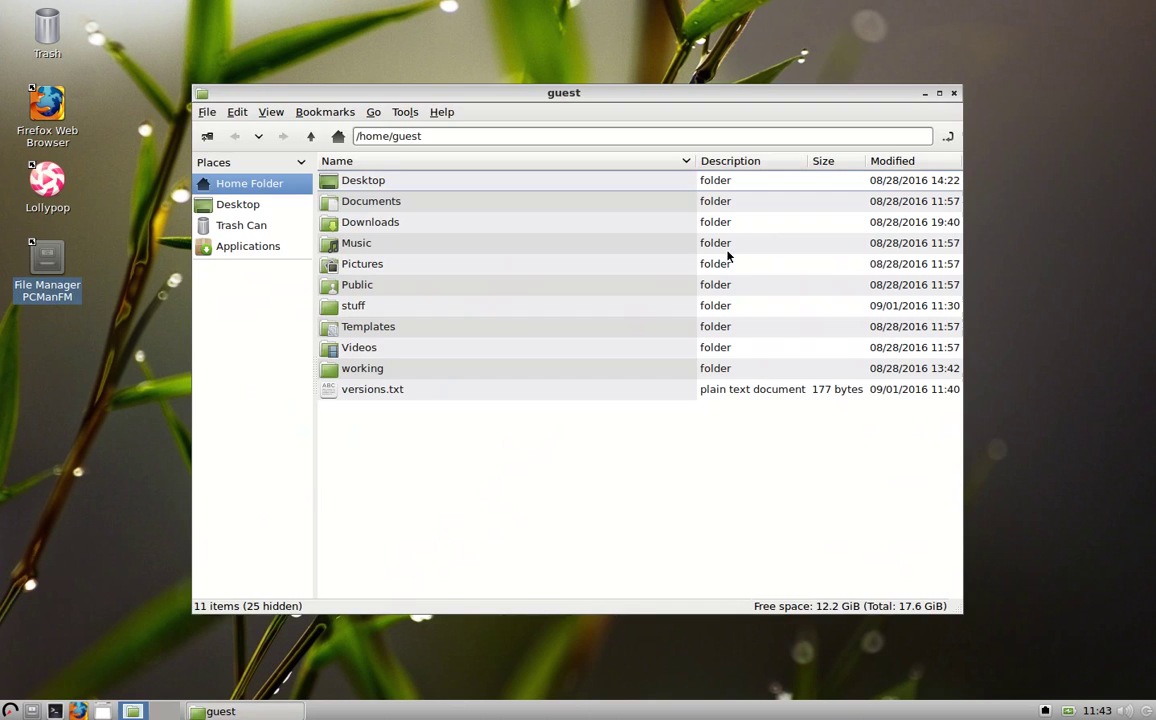
click(955, 94)
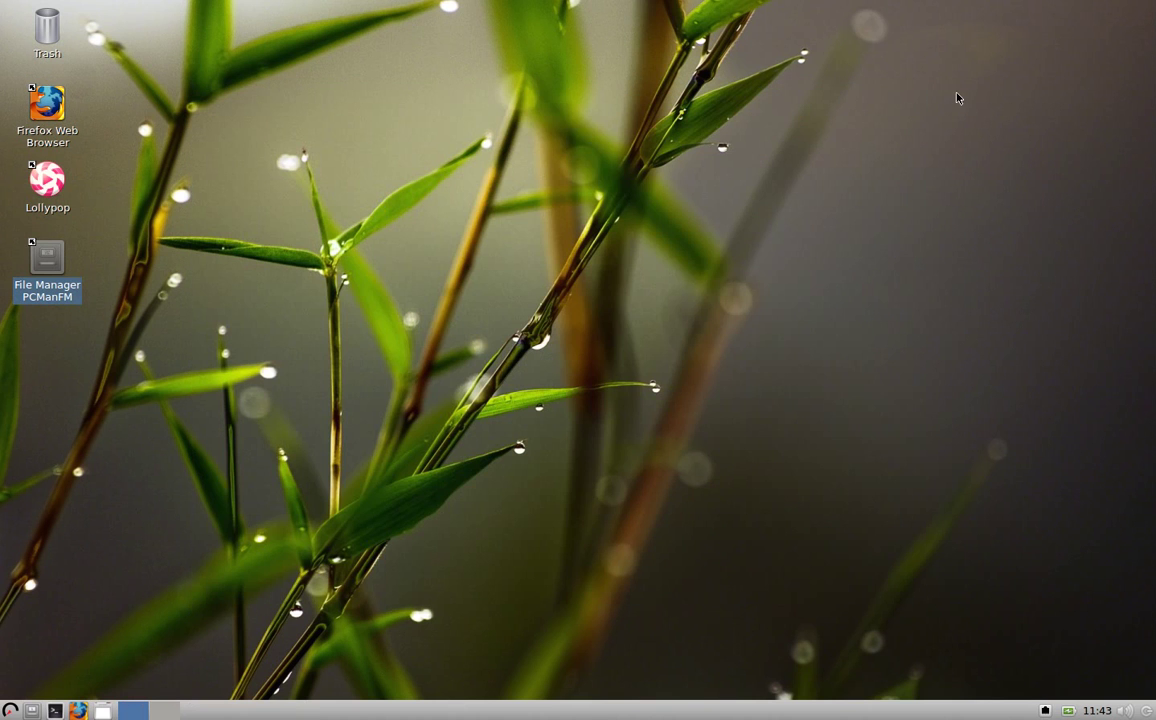
click(688, 266)
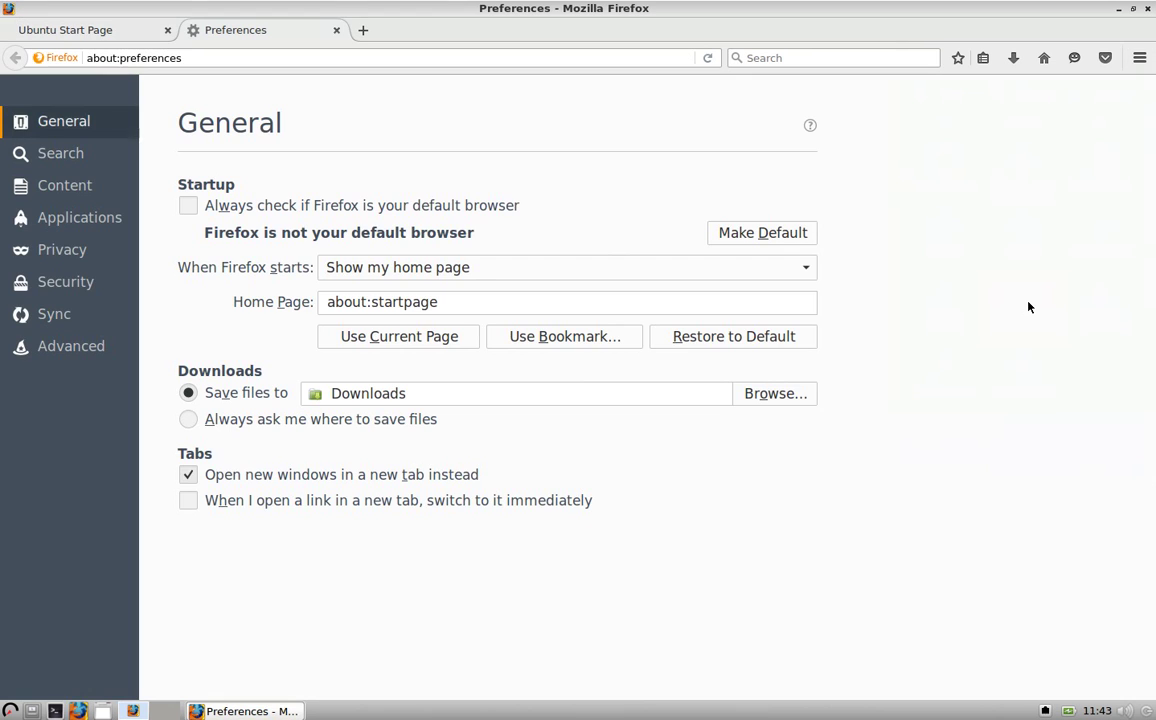
click(59, 252)
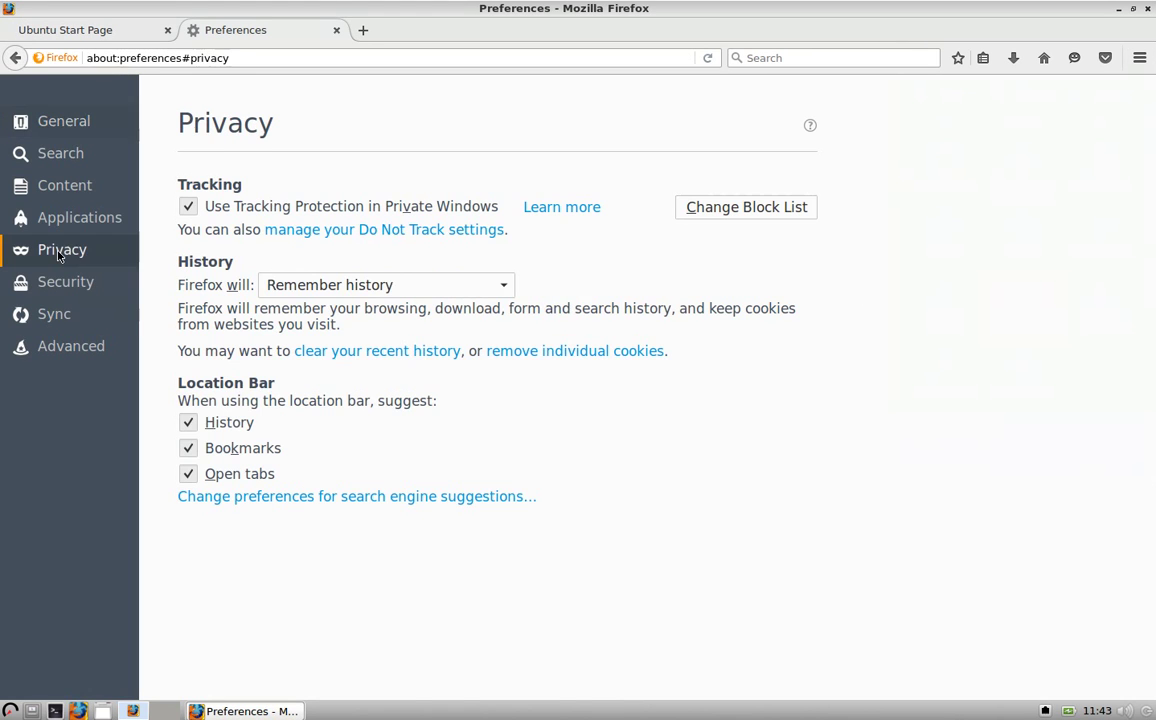
key(Down)
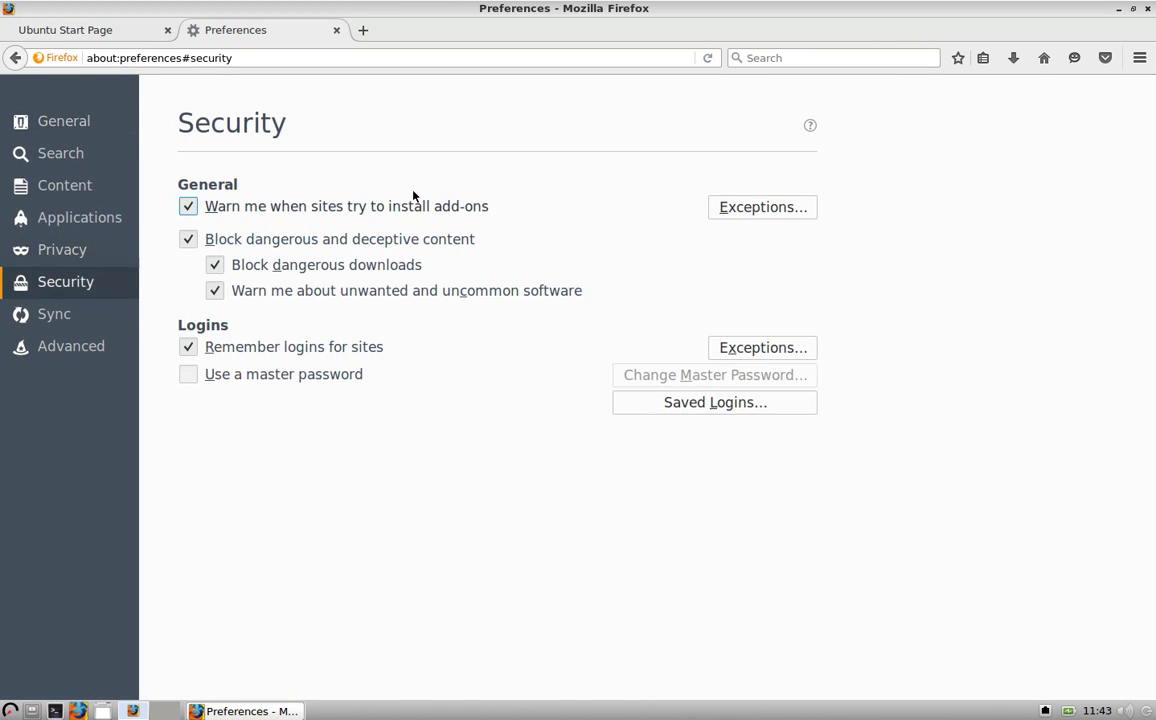
key(Up)
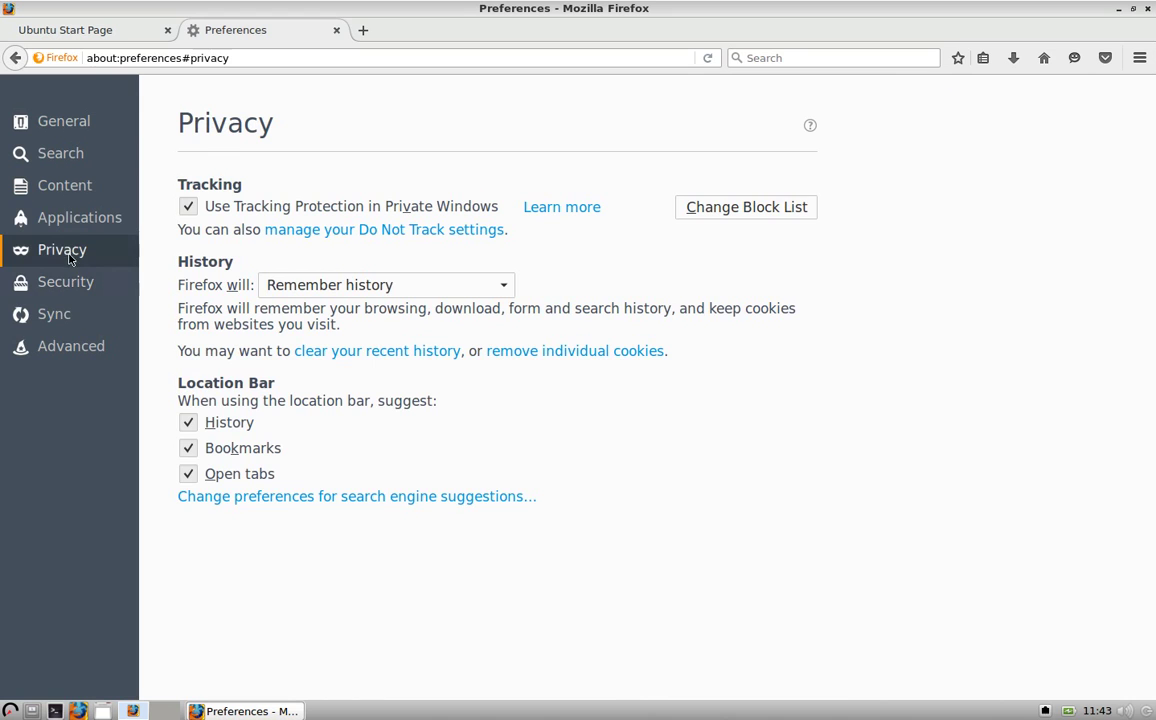
click(85, 360)
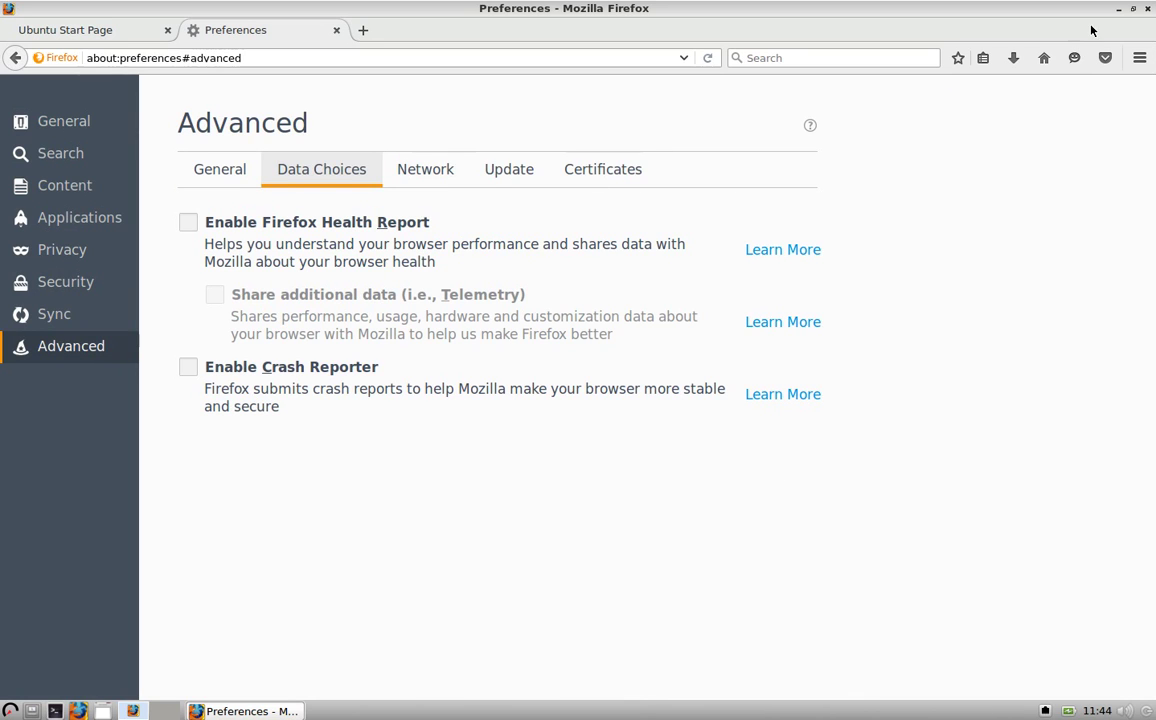
click(1148, 9)
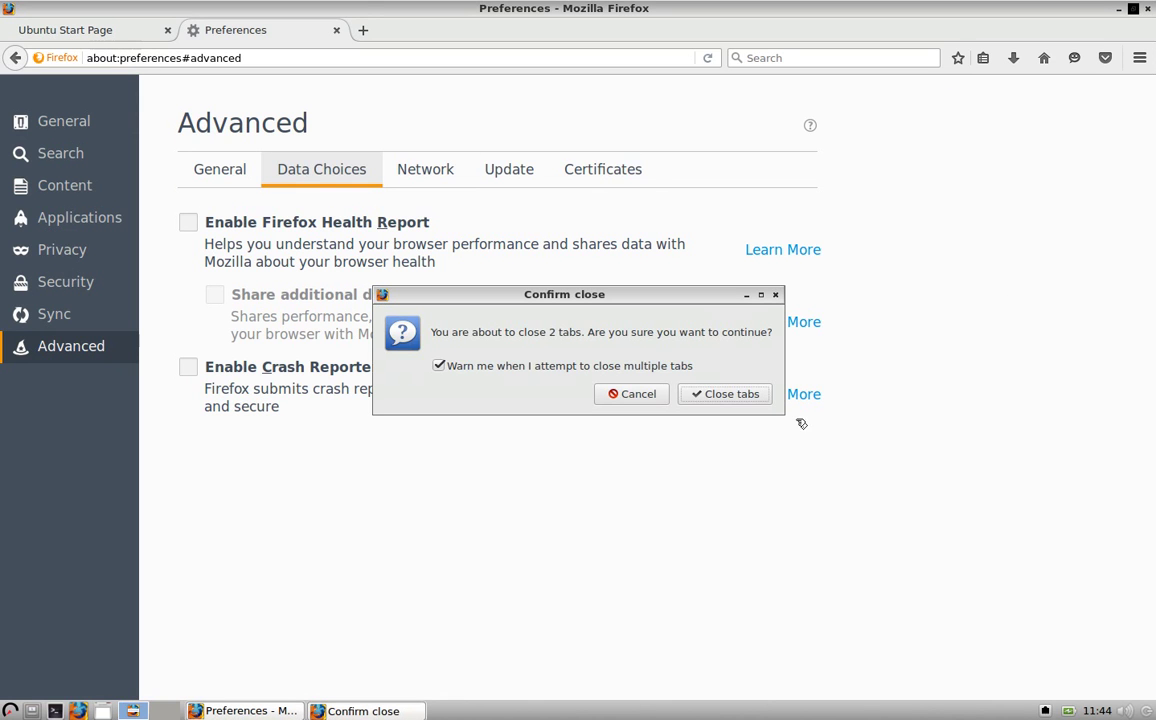
click(760, 397)
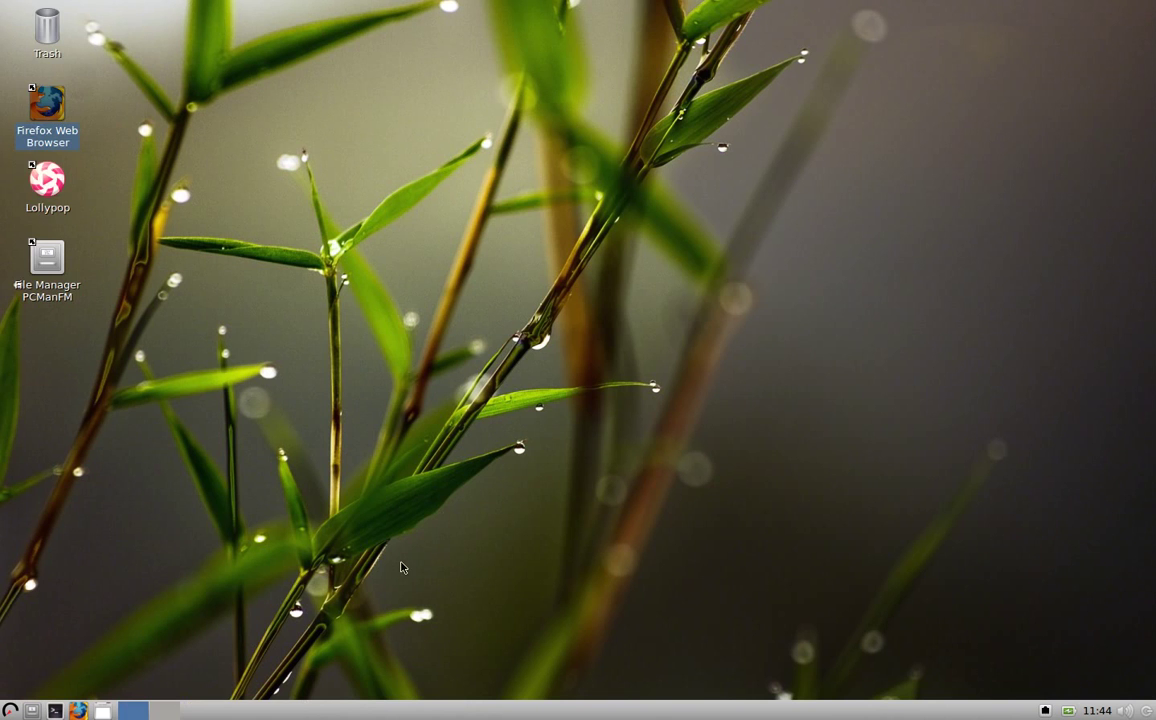
- Launch KeePassX from Accessories and quit it with Ctrl+Q
click(10, 710)
mouse_move(58, 544)
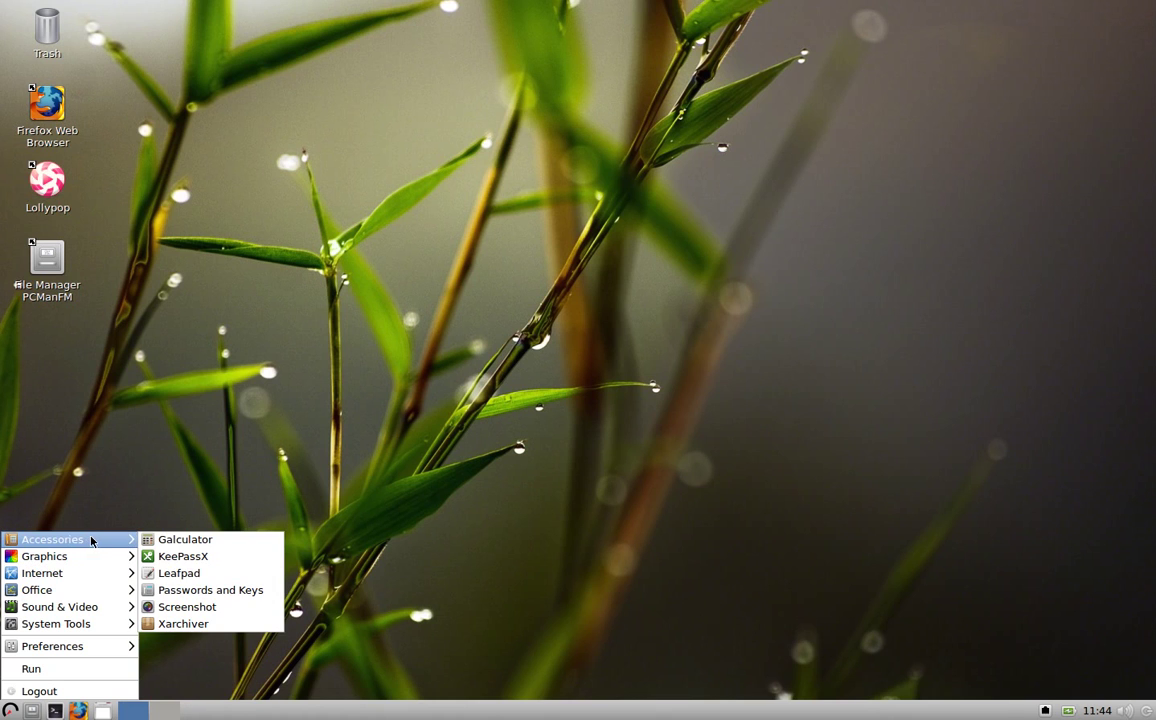
click(186, 558)
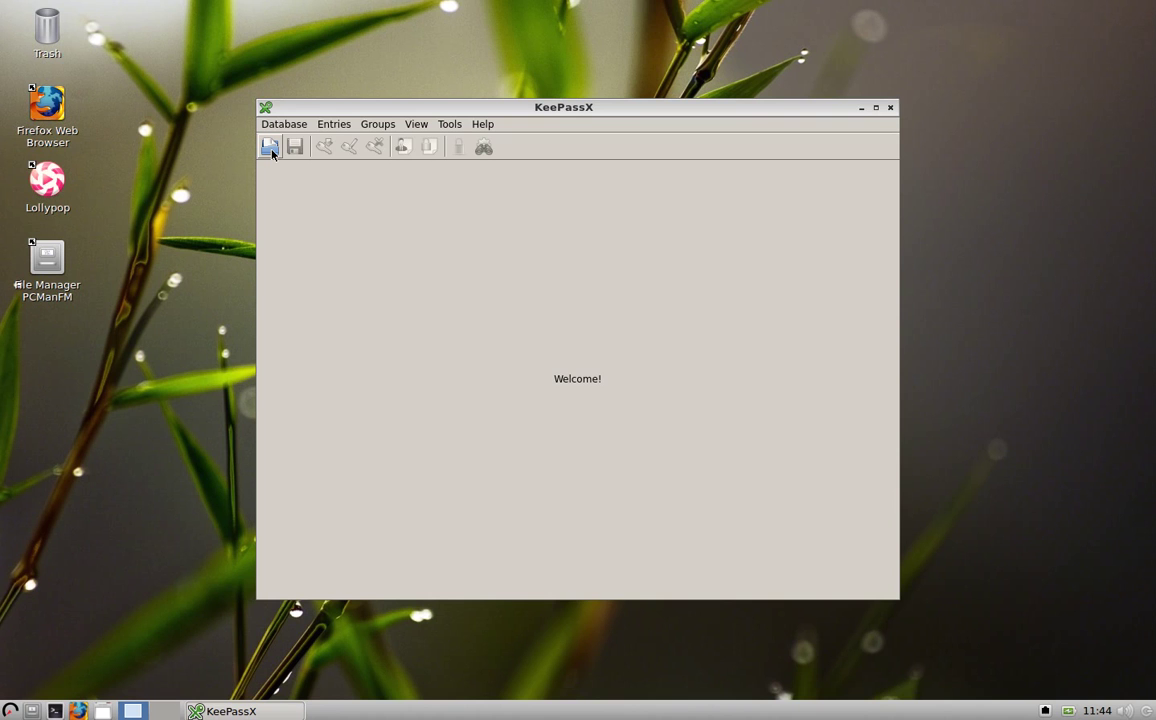
key(ctrl+q)
- Capture a whole-screen screenshot with the Screenshot tool and save it to Pictures
click(10, 711)
mouse_move(60, 539)
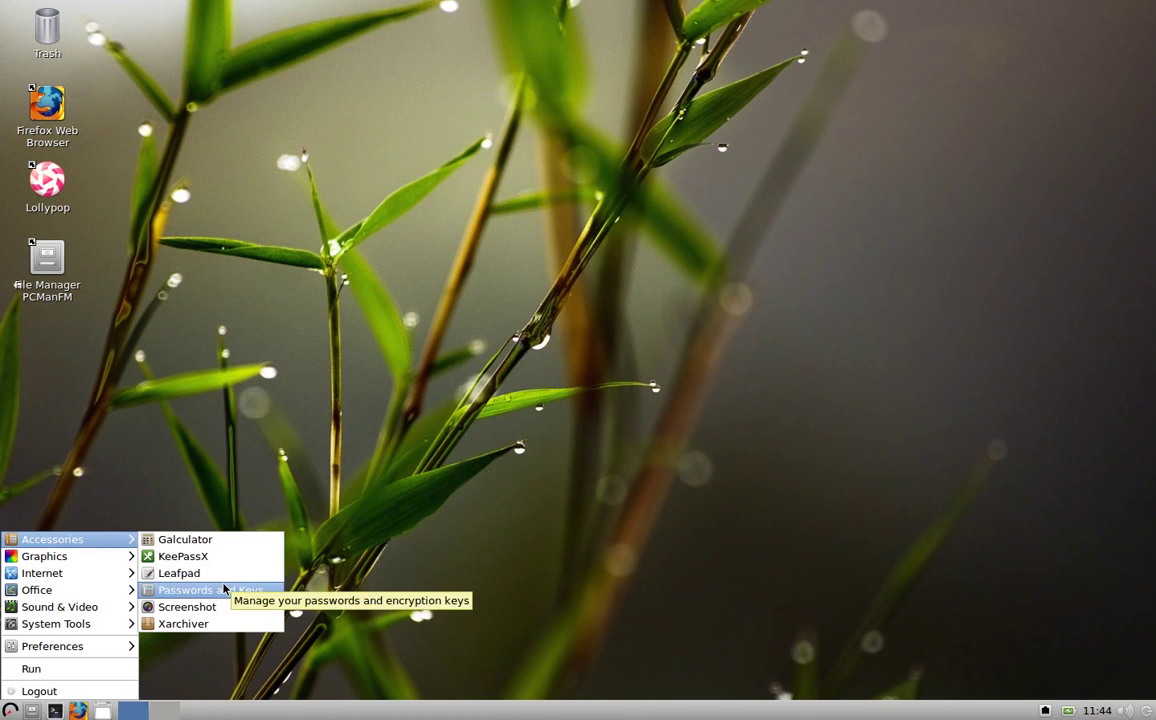
click(220, 607)
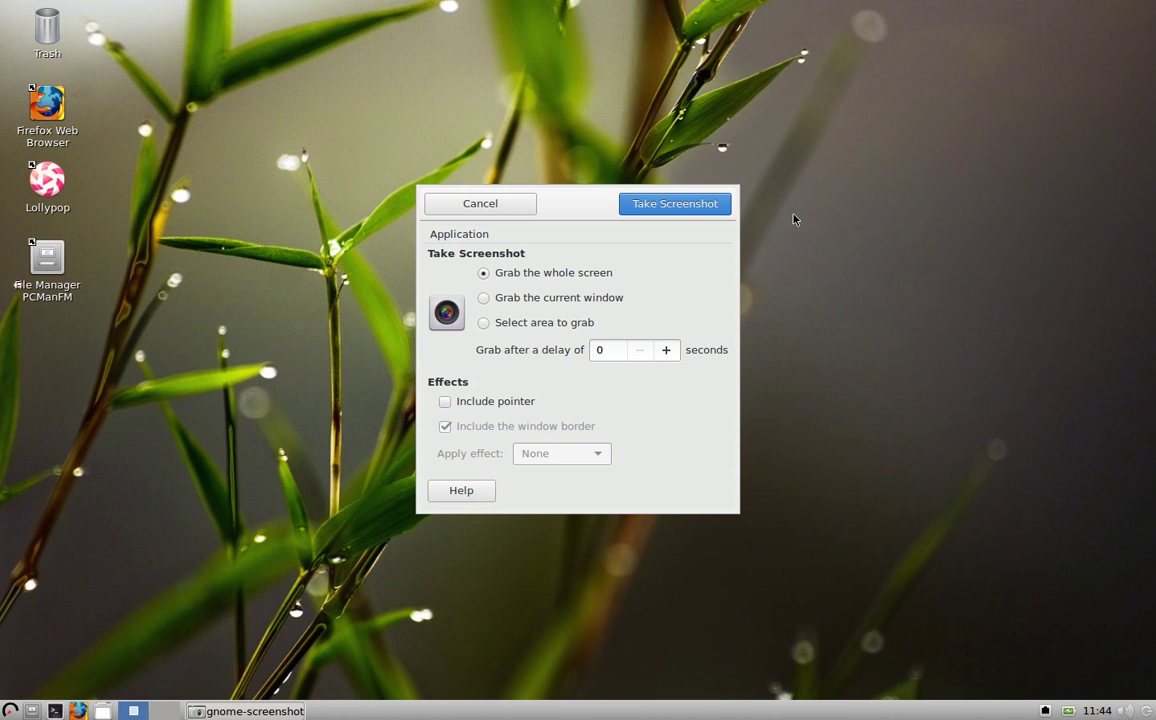
click(722, 206)
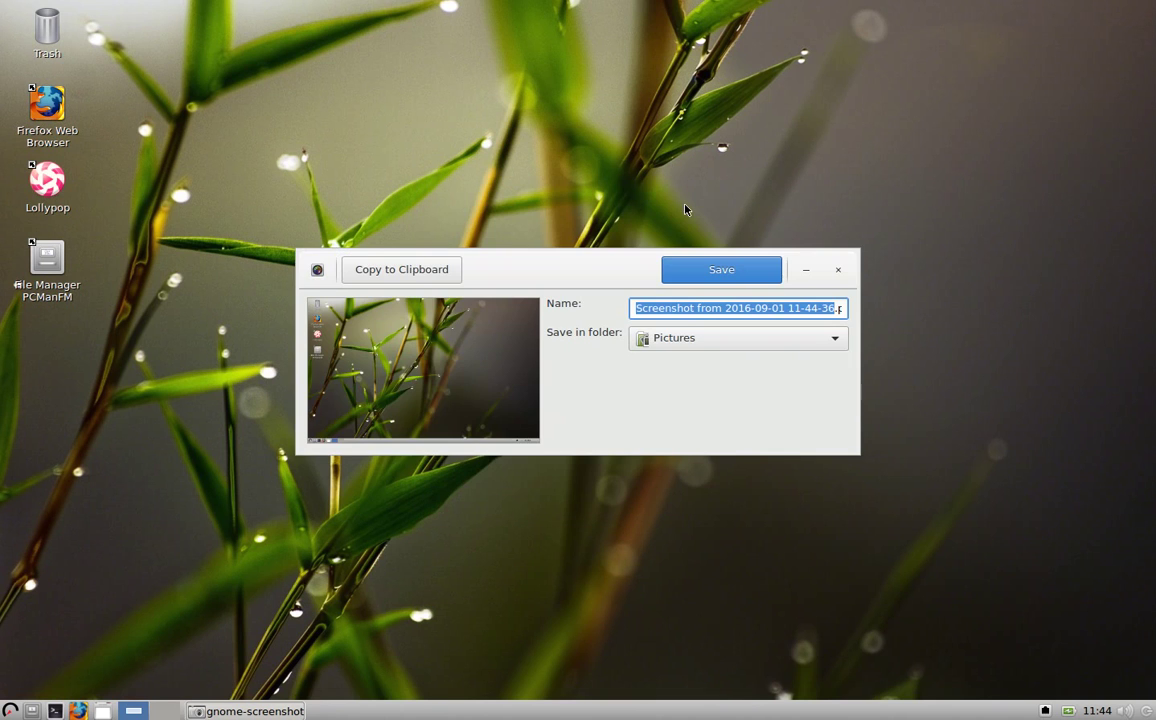
click(712, 277)
click(10, 711)
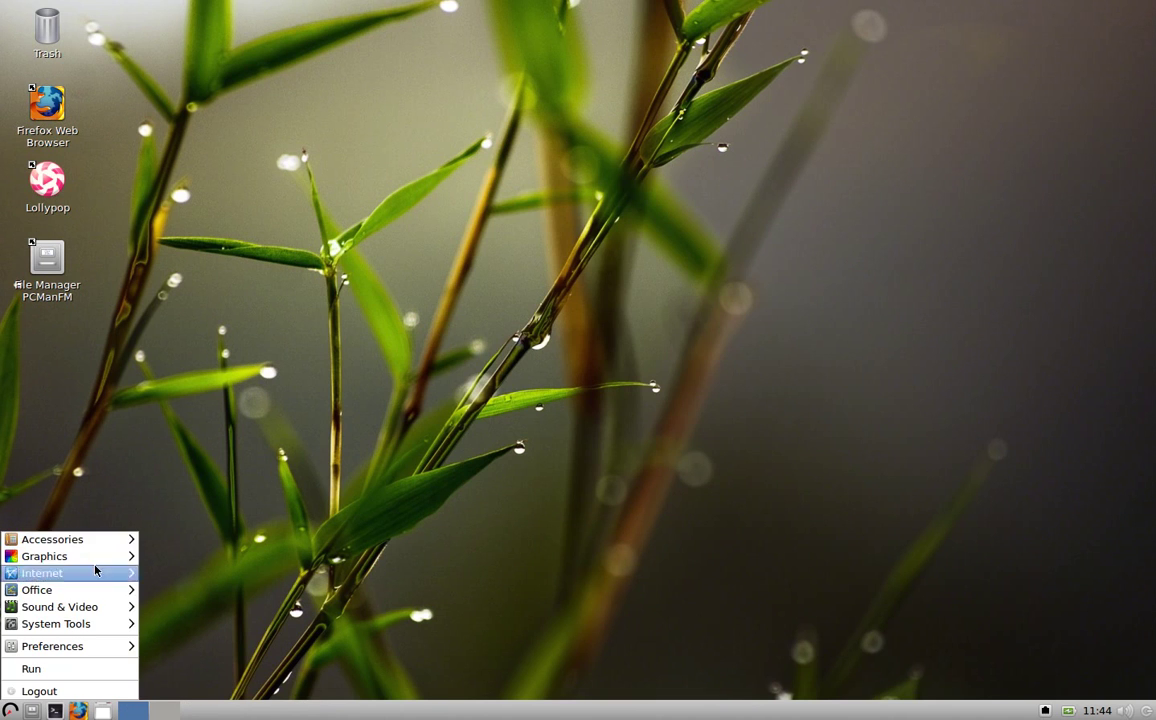
- Open the screenshot from Pictures in gThumb and rotate it 90° clockwise and back
mouse_move(103, 561)
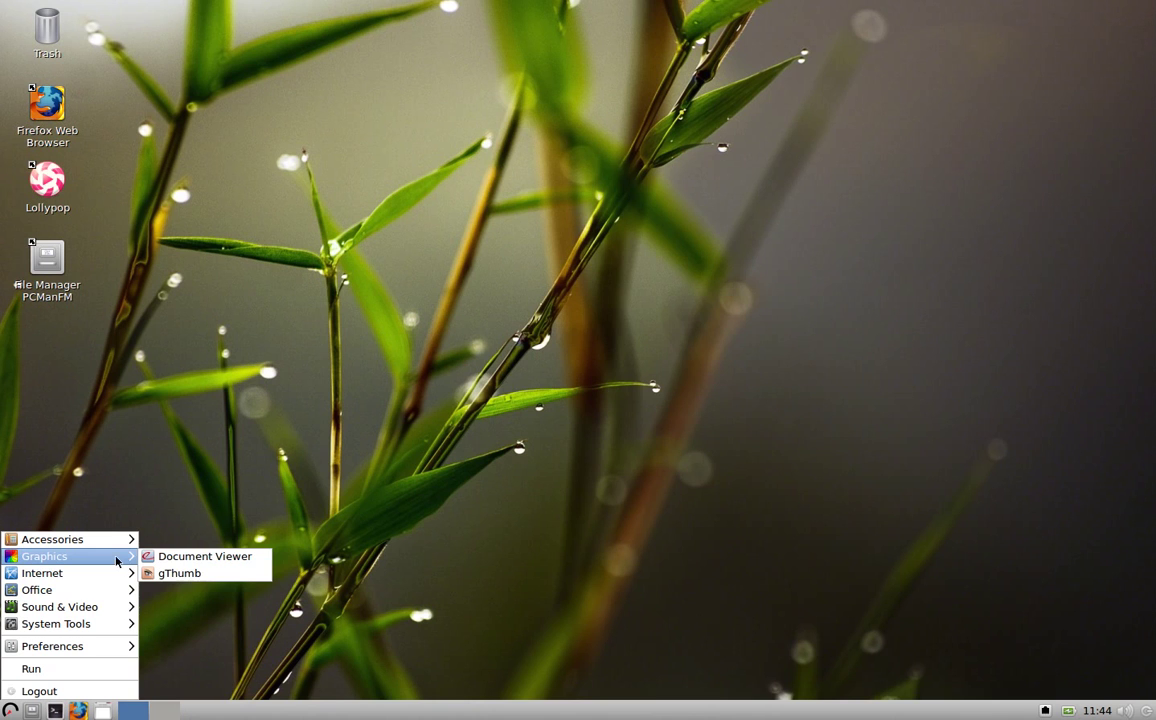
click(180, 573)
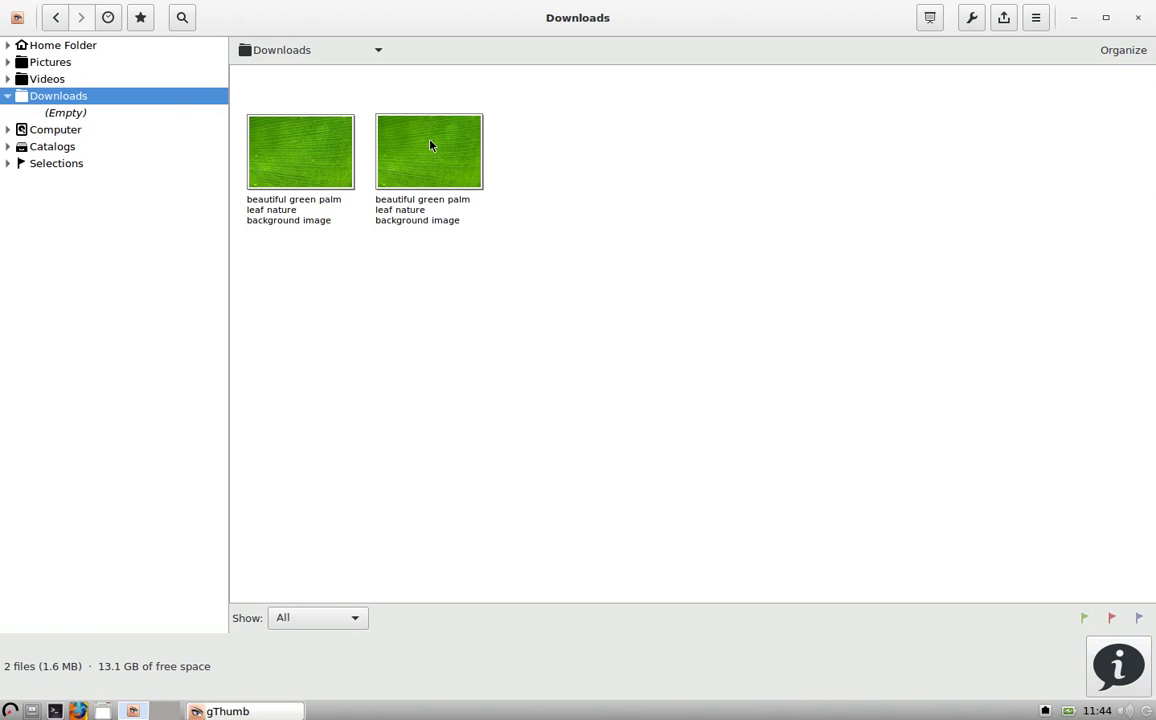
click(58, 61)
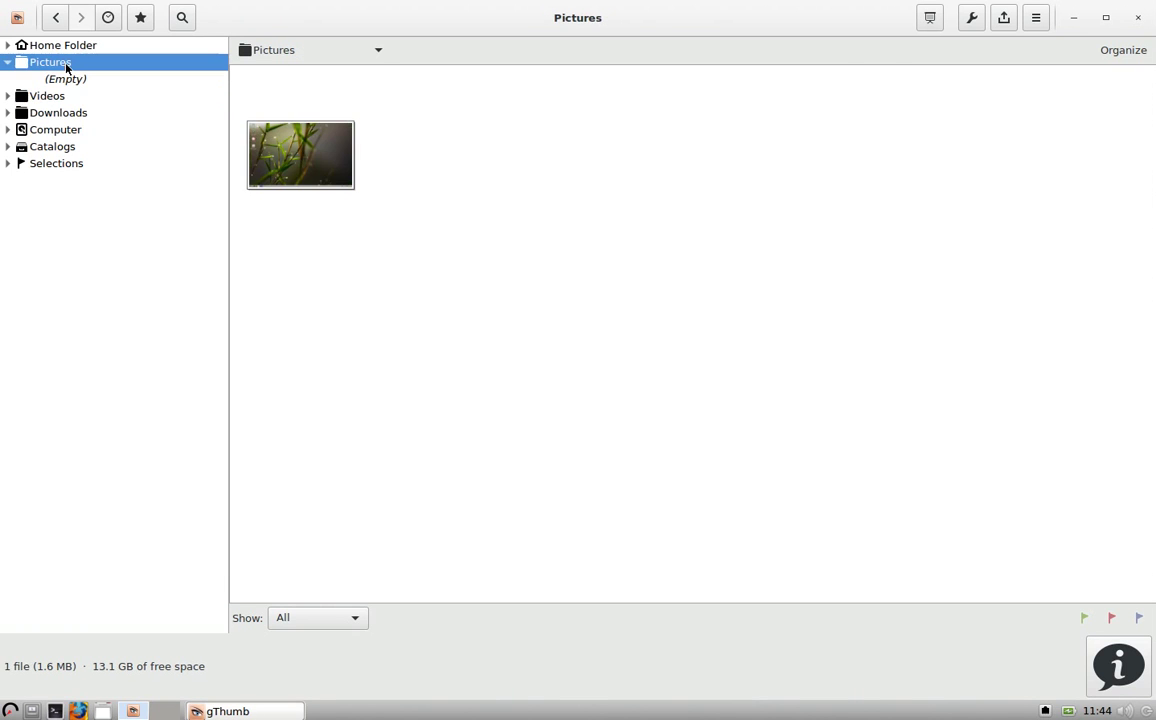
double_click(259, 184)
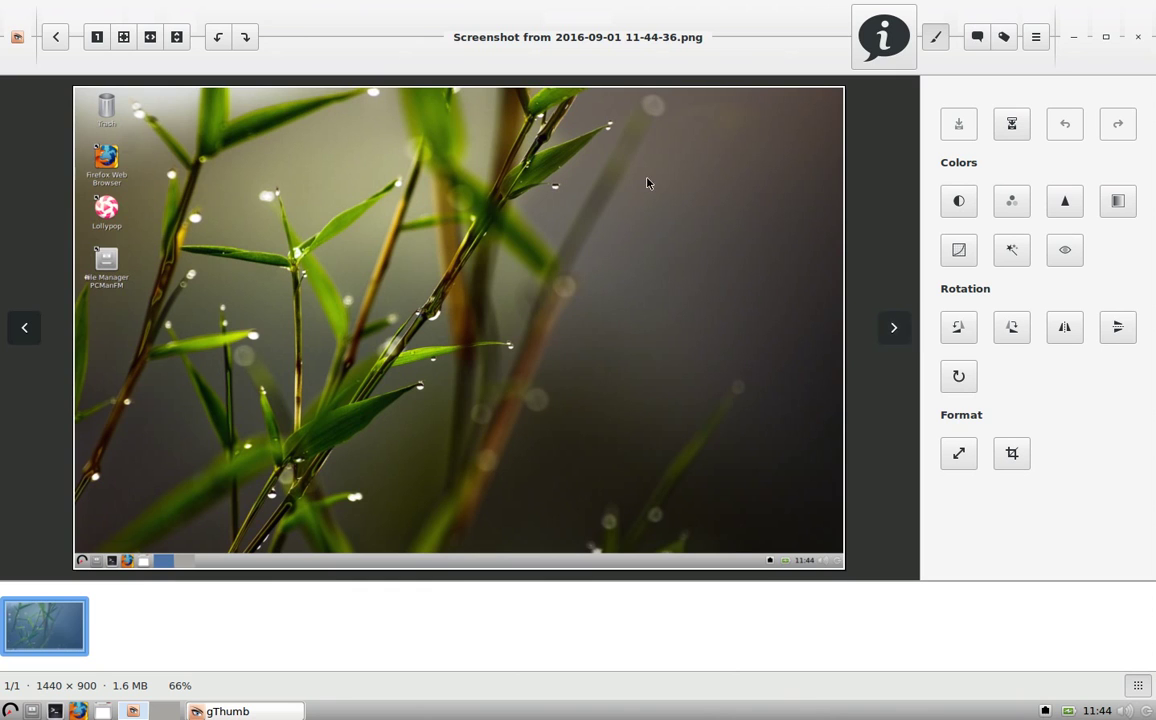
click(1008, 328)
click(960, 328)
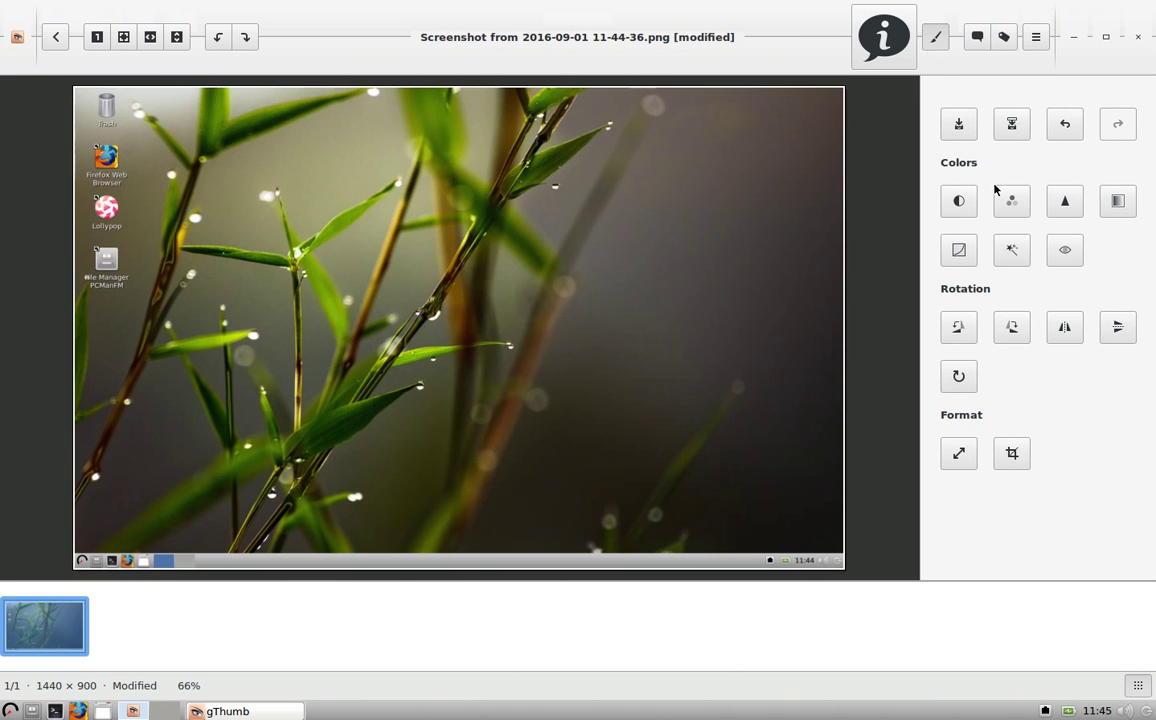
- Start and cancel a crop, then close gThumb choosing Do Not Save
click(1008, 450)
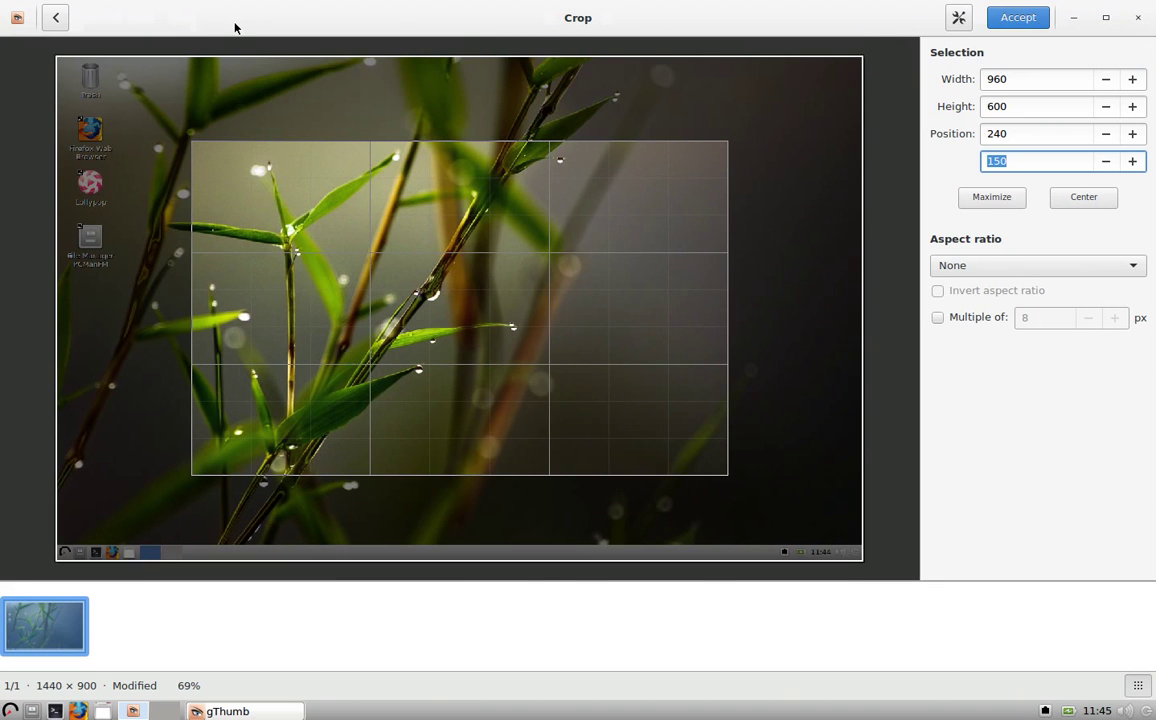
click(56, 17)
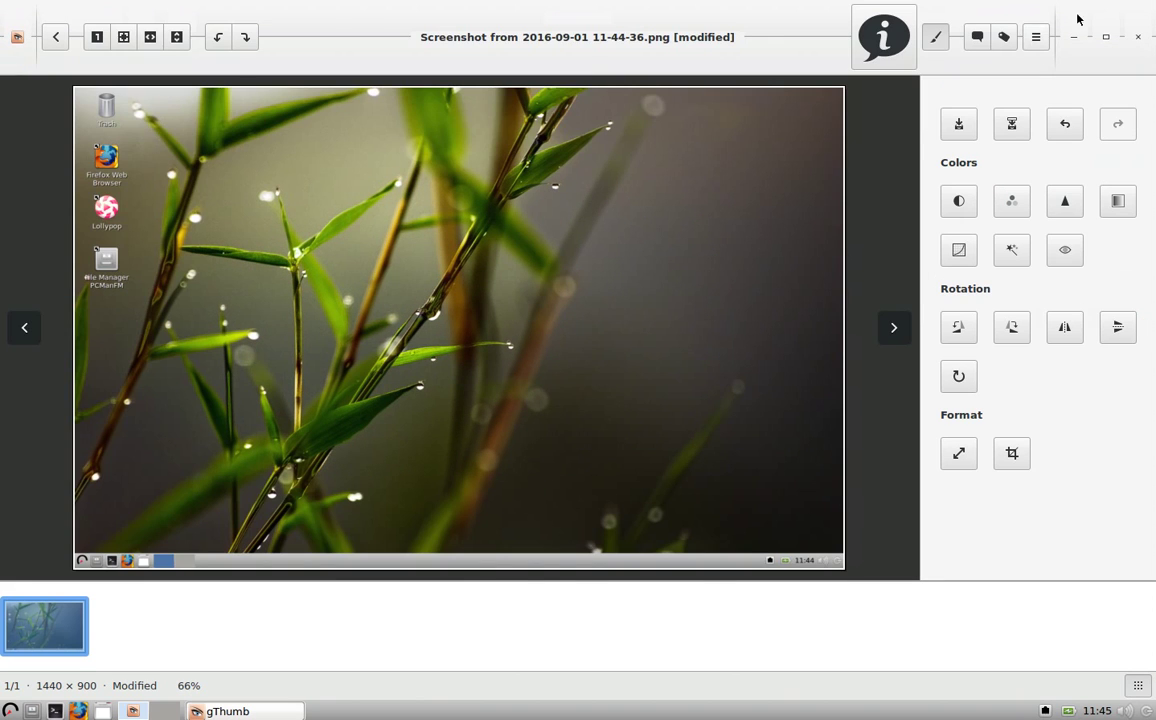
click(1135, 38)
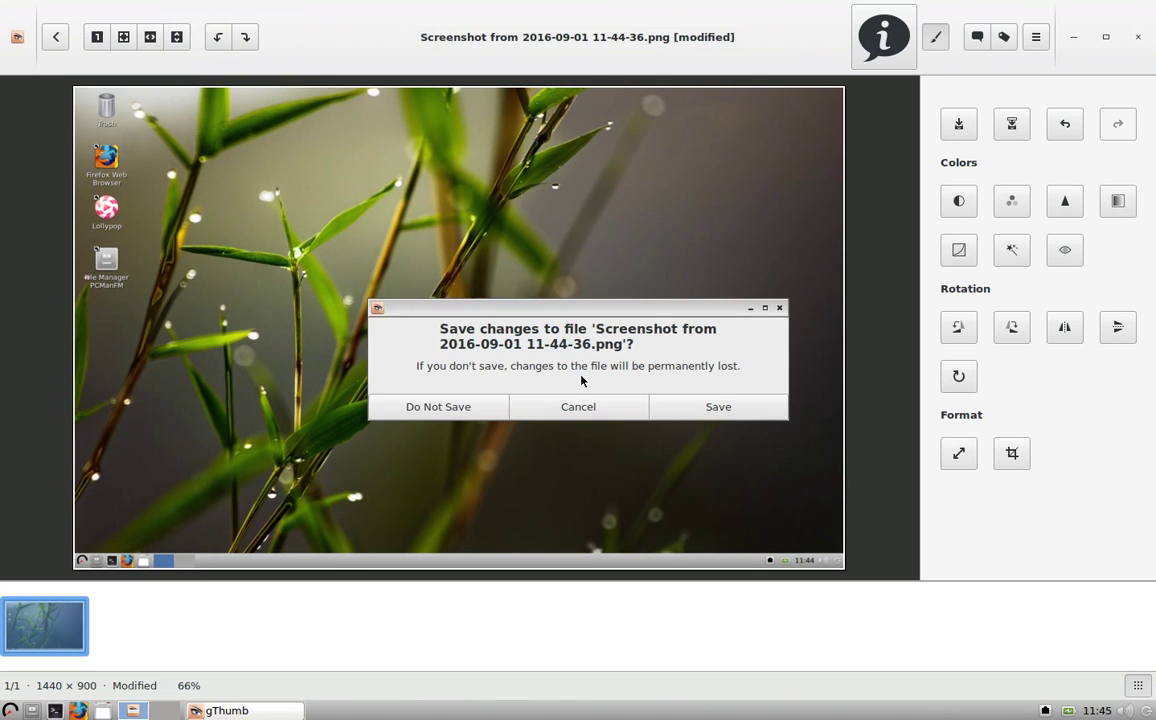
click(440, 405)
- Dismiss the applications menu and check the volume slider from the tray icon
click(10, 711)
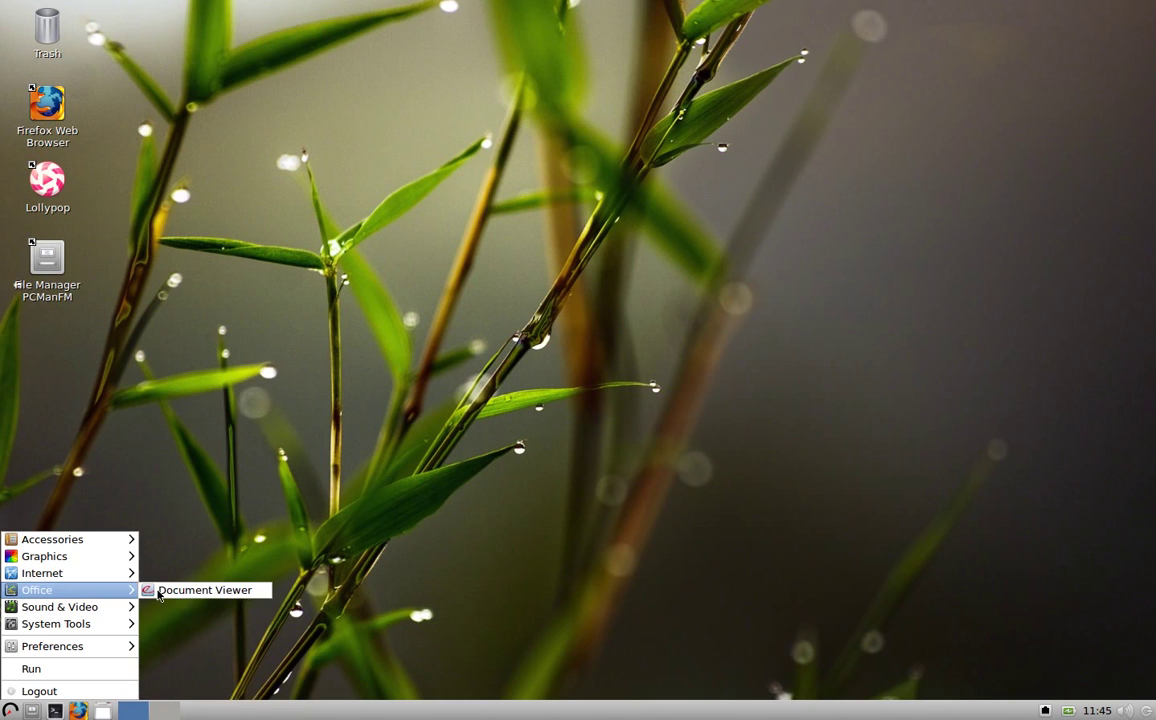
mouse_move(99, 610)
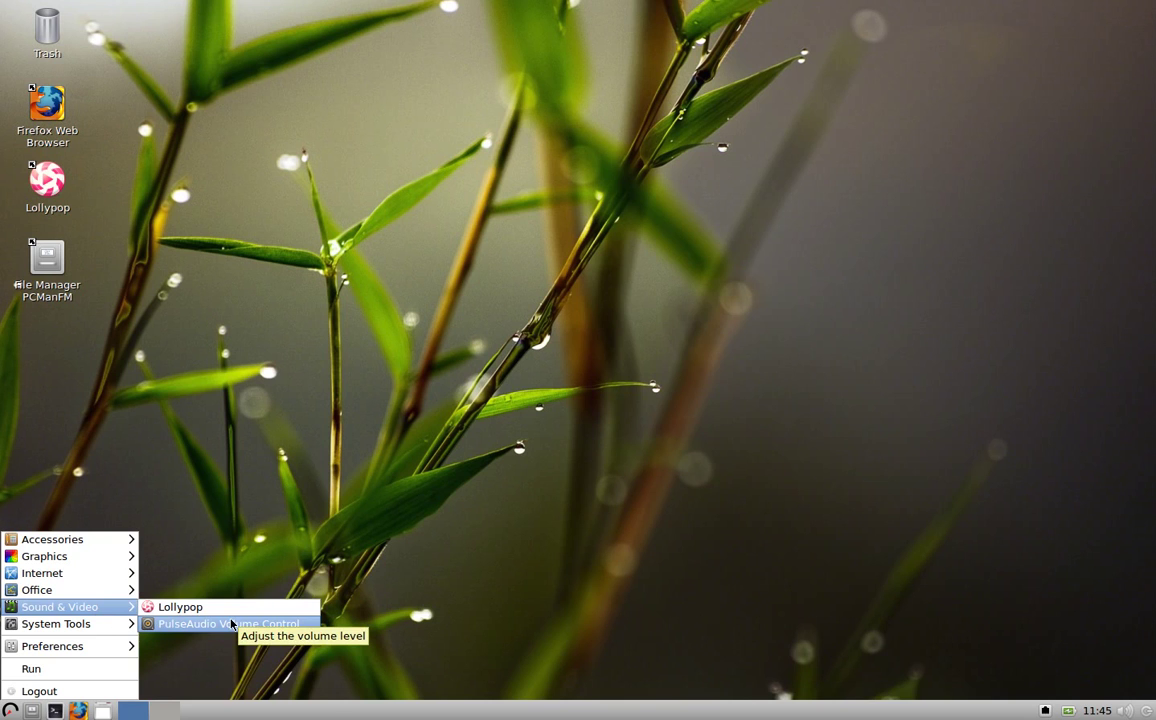
click(715, 440)
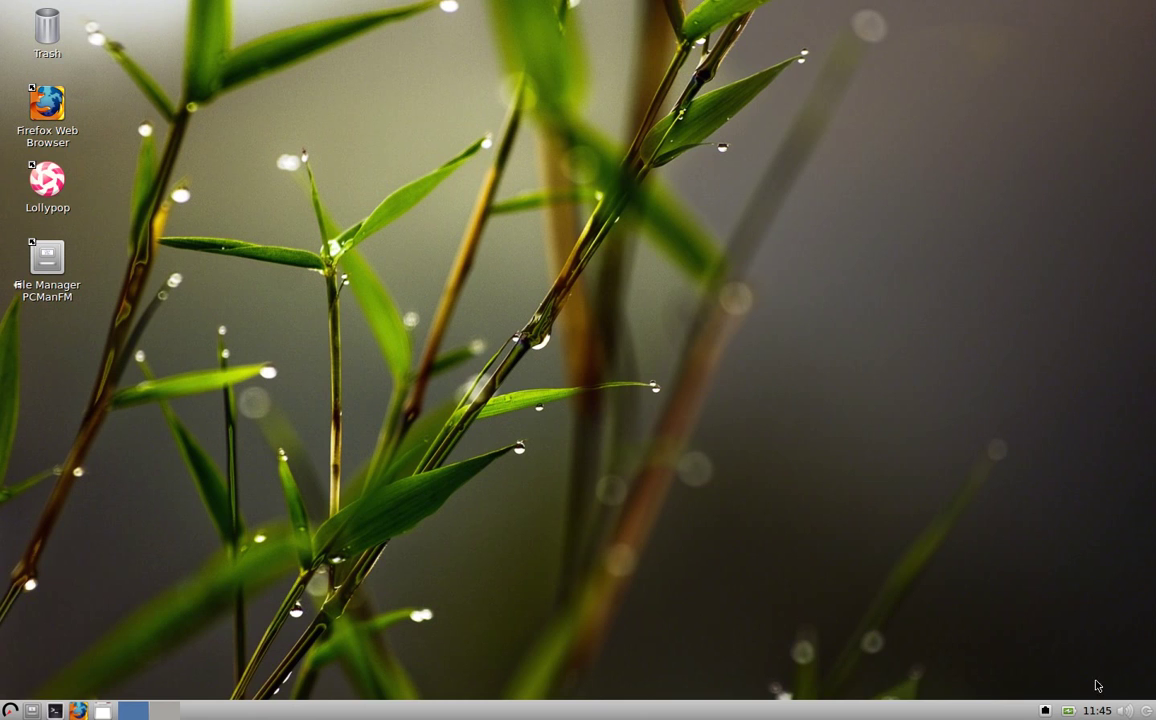
click(1125, 710)
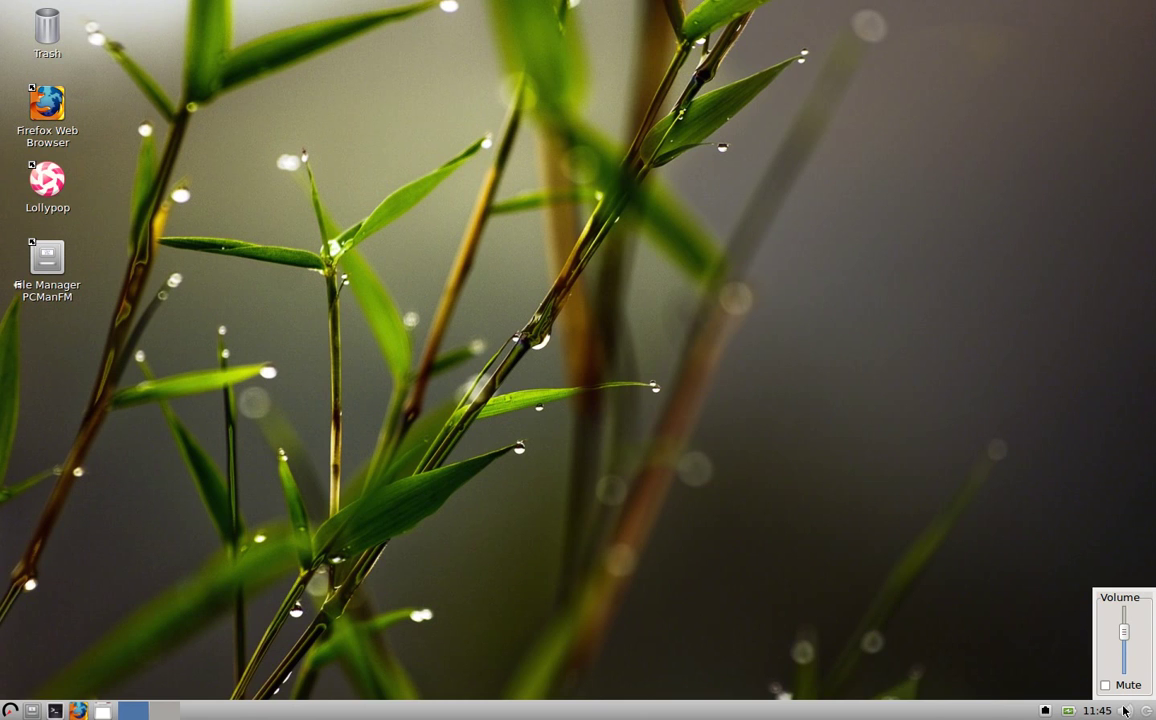
click(1125, 710)
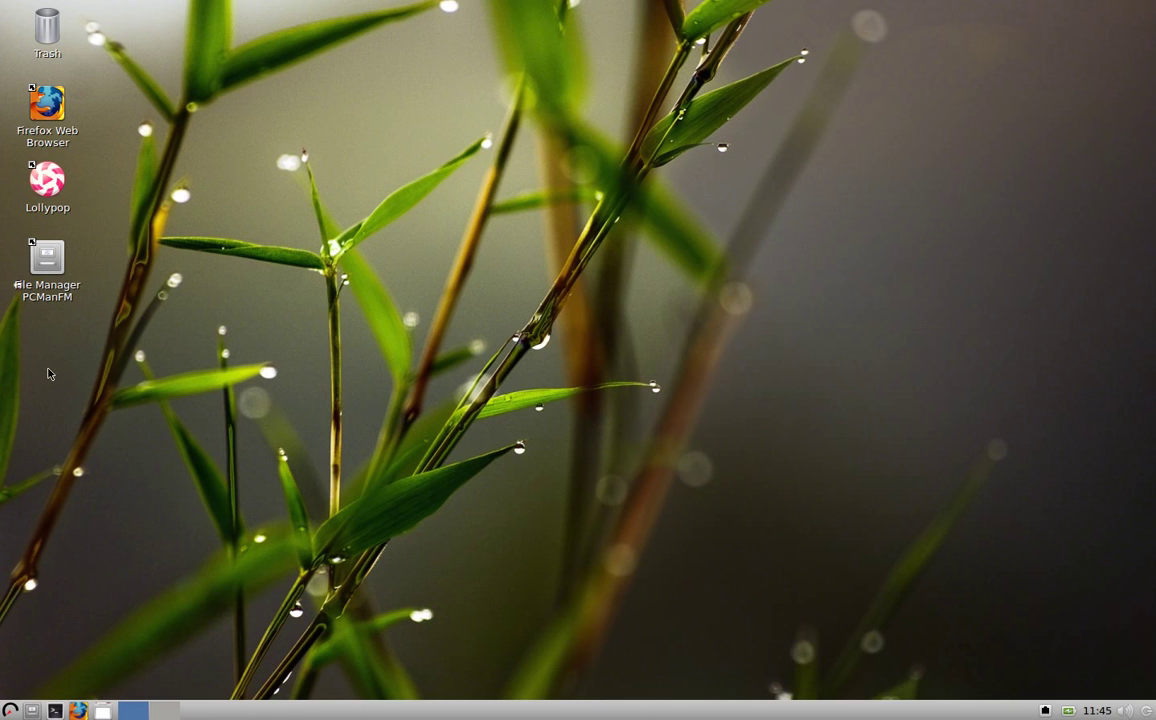
- Launch Lollypop, show the Radios list, and pause the Radio Paradise stream
double_click(47, 180)
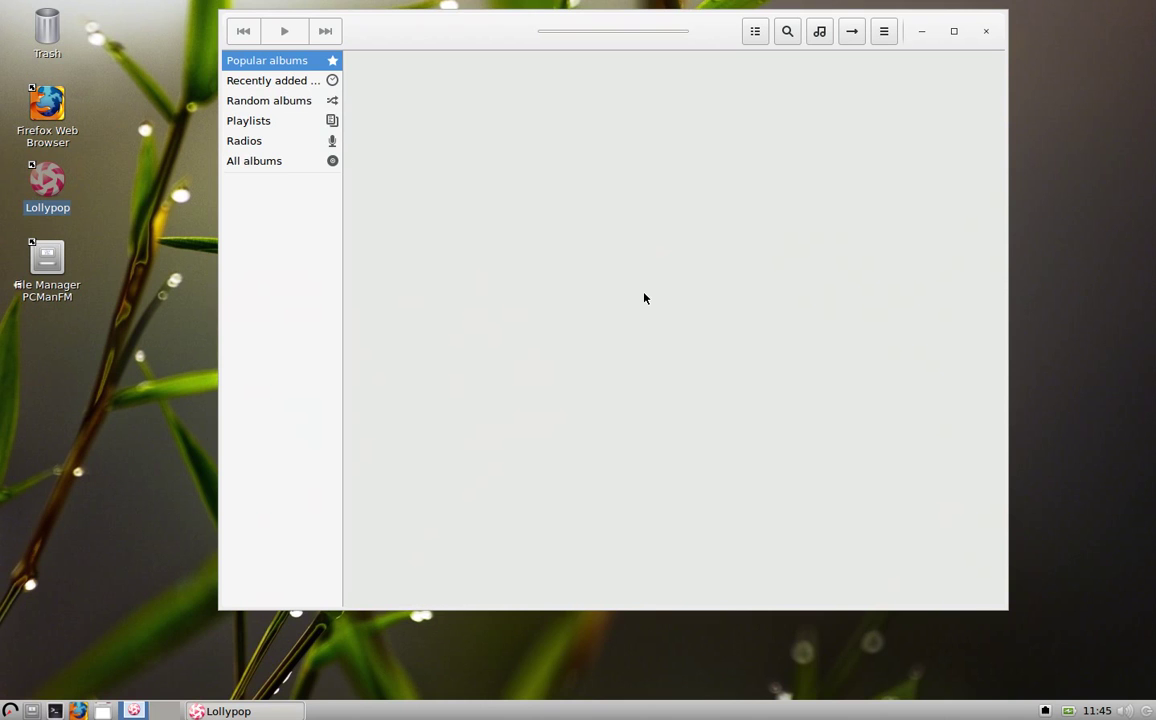
click(295, 142)
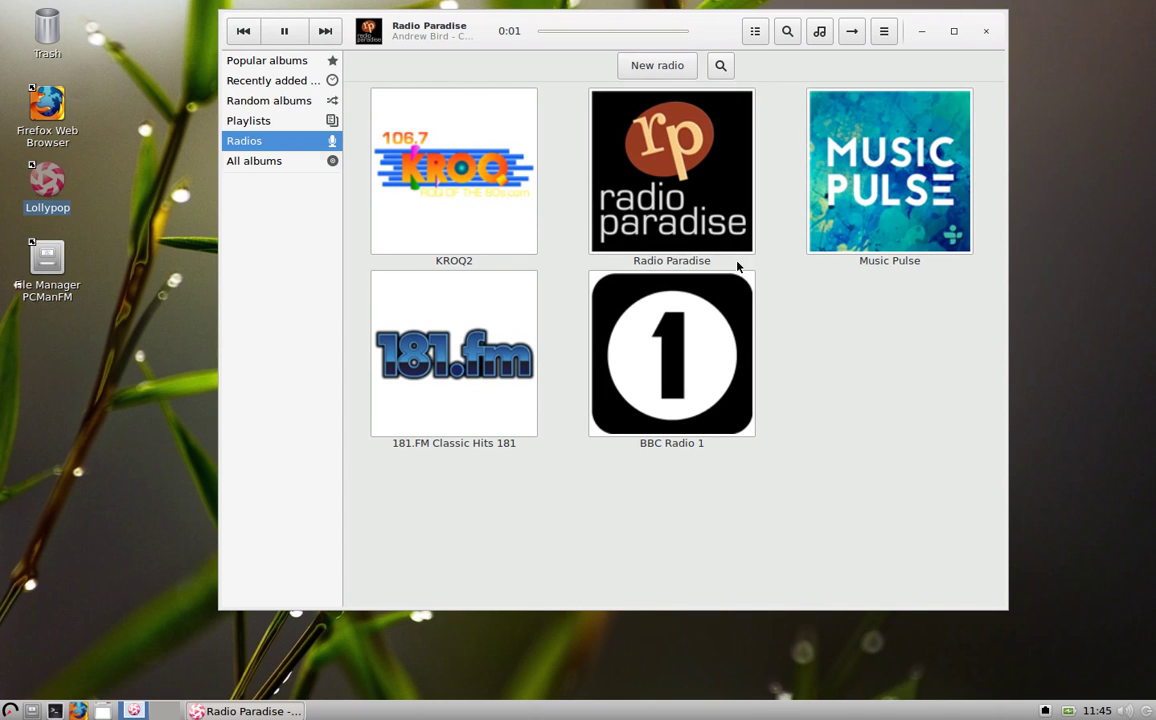
click(284, 31)
- Search the online radio directory for 'new wave', browse the results, then clear the search
click(720, 65)
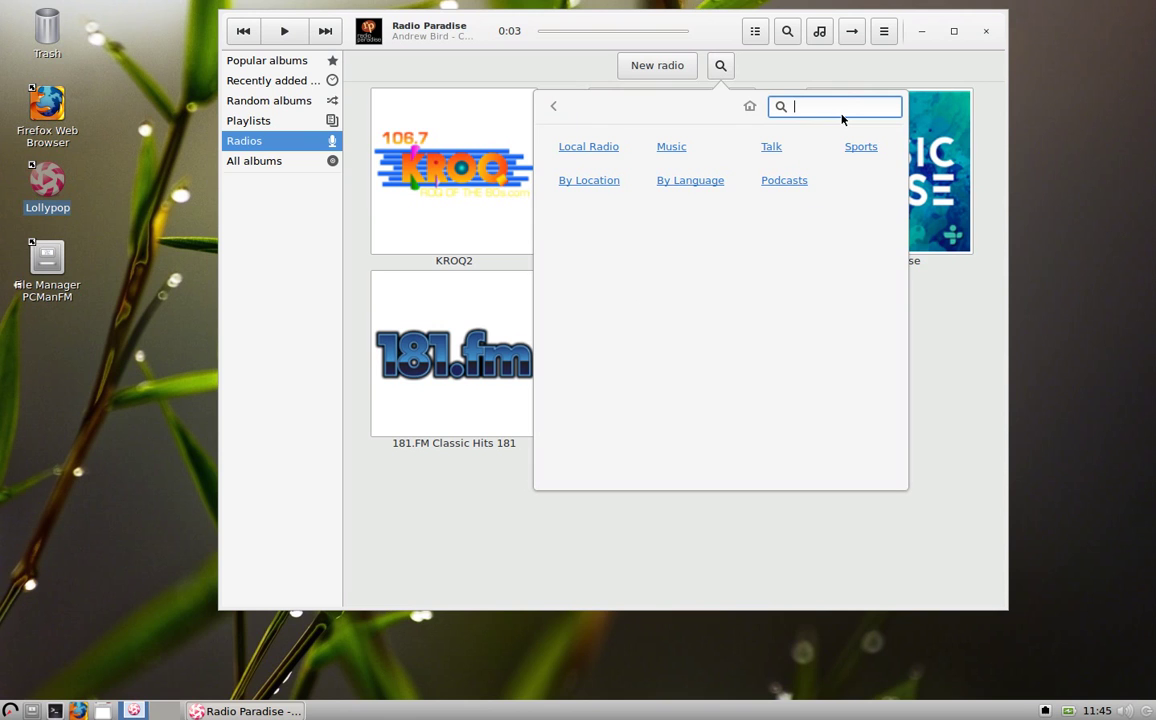
text(new wave)
scroll(840, 339, down, 3)
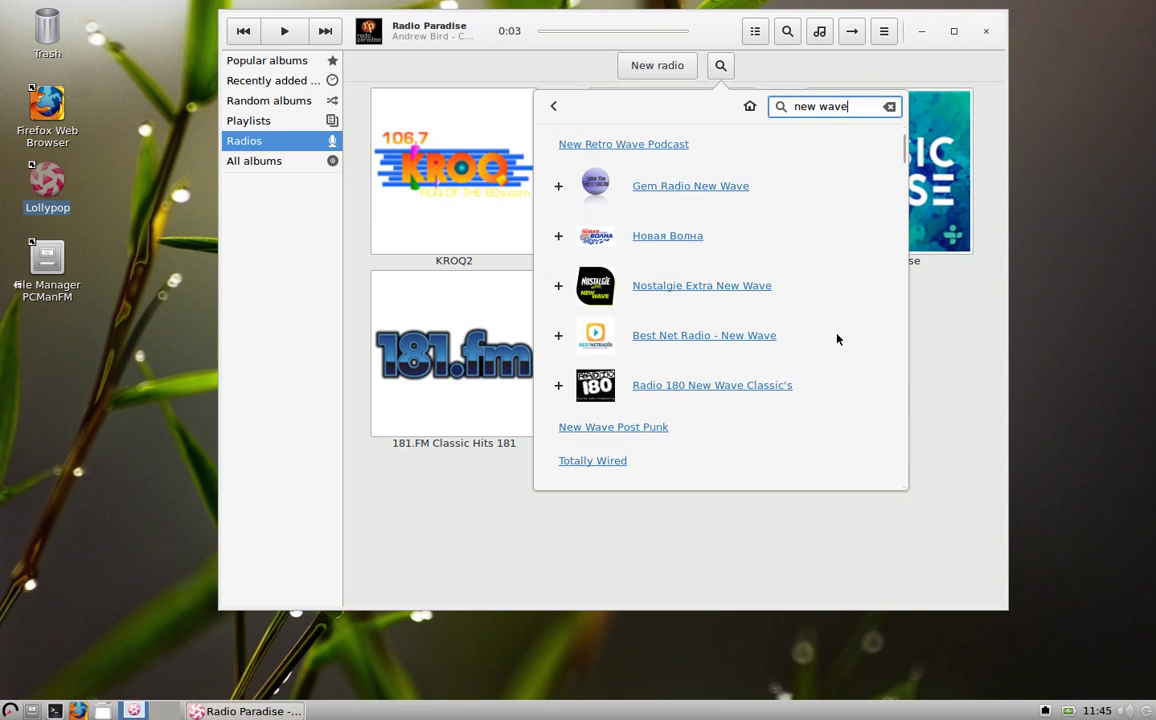
scroll(838, 332, up, 3)
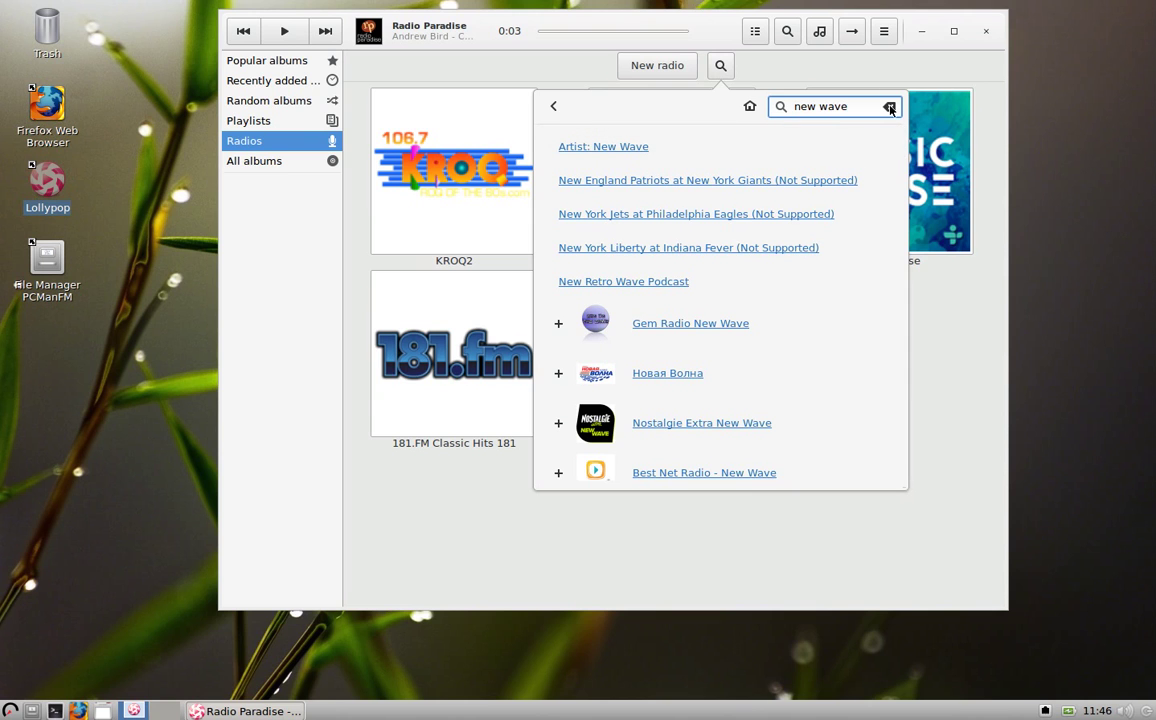
scroll(771, 335, down, 4)
scroll(775, 336, up, 4)
scroll(844, 343, down, 4)
scroll(844, 343, up, 4)
click(889, 106)
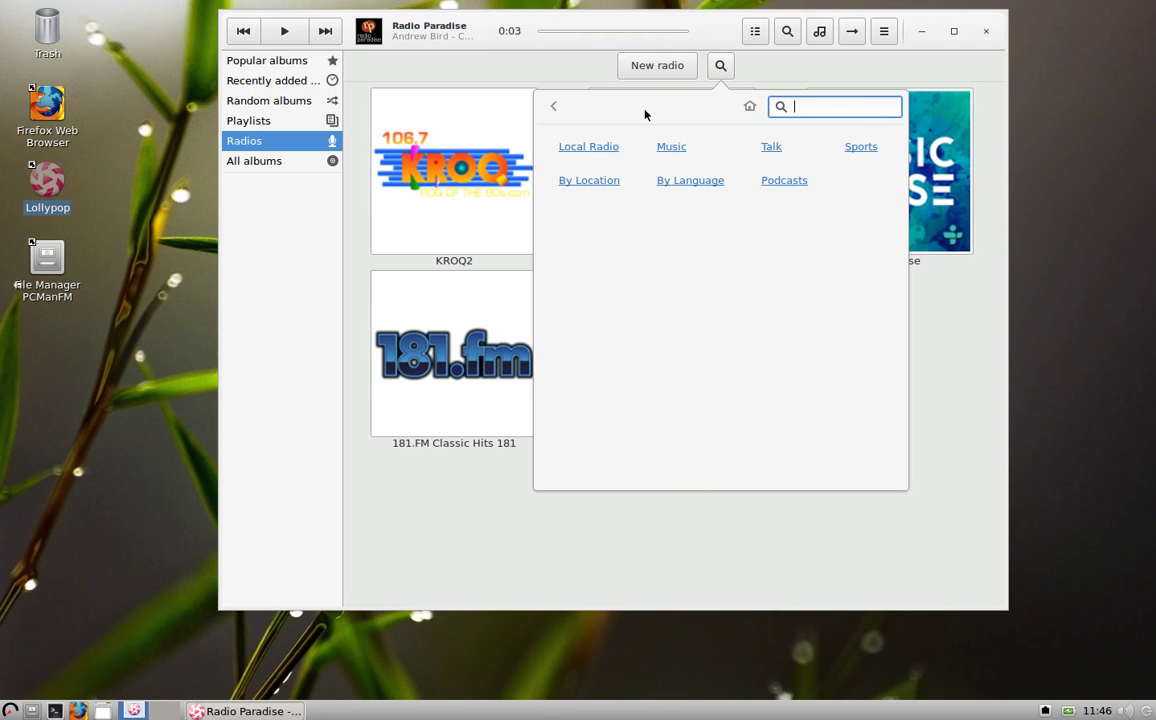
click(657, 68)
- Open and dismiss the empty New radio form, then quit Lollypop
click(670, 68)
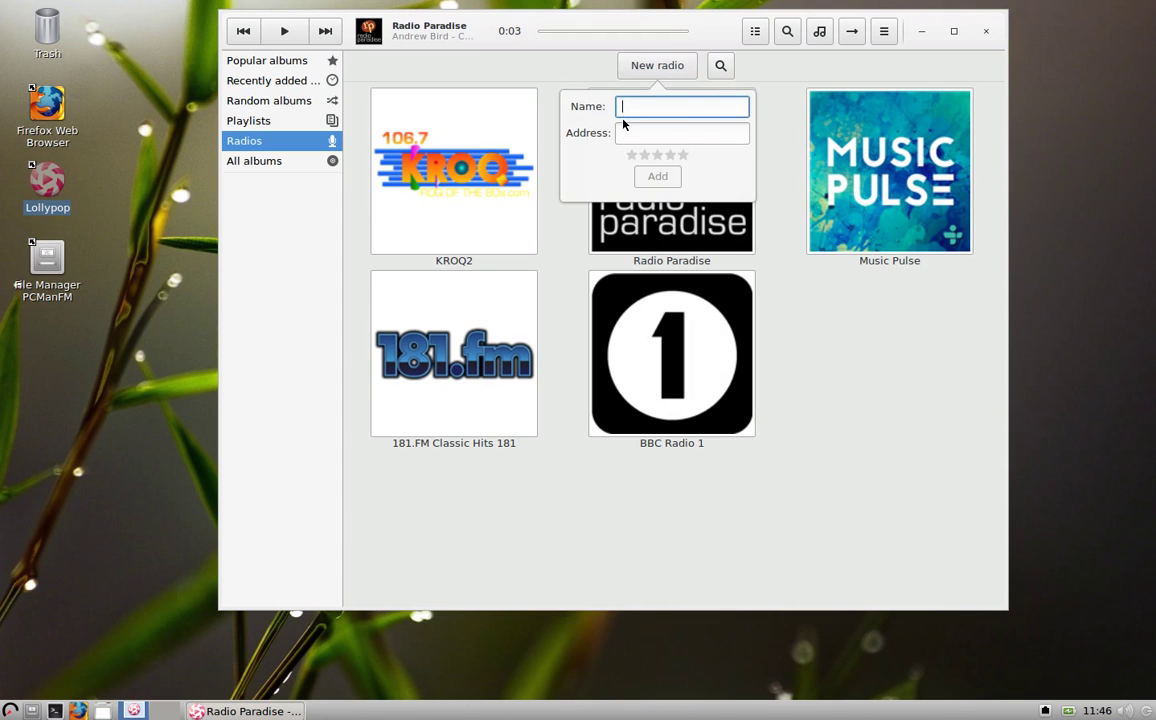
click(846, 375)
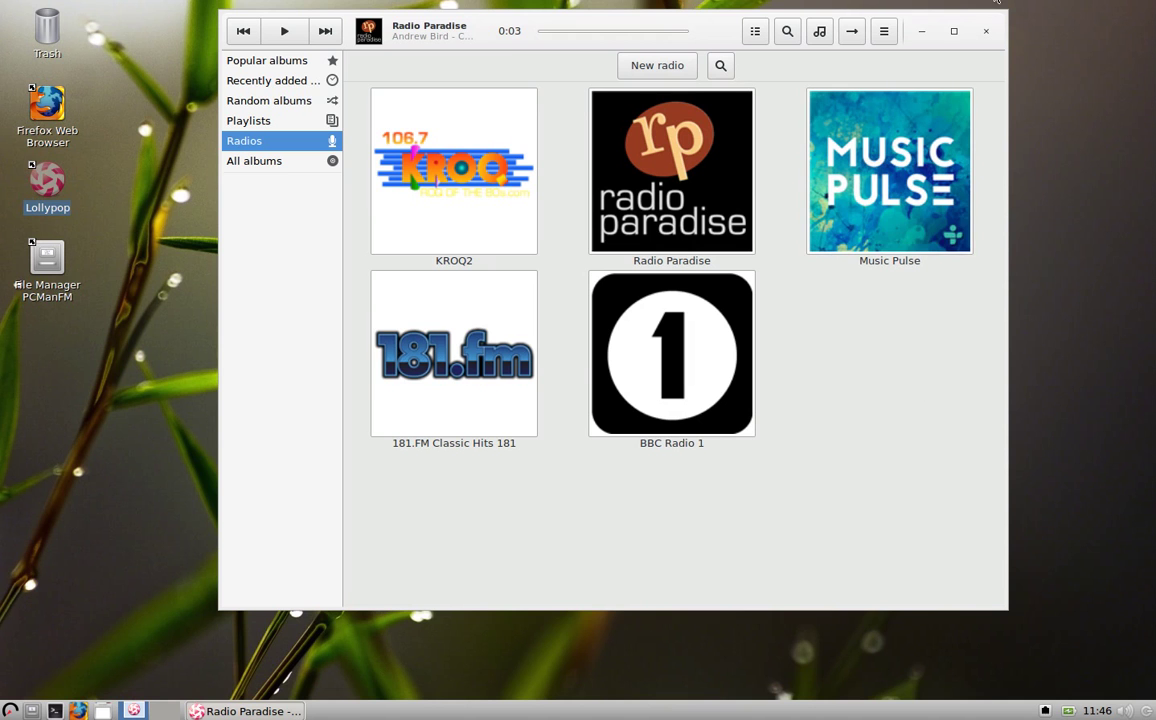
click(986, 31)
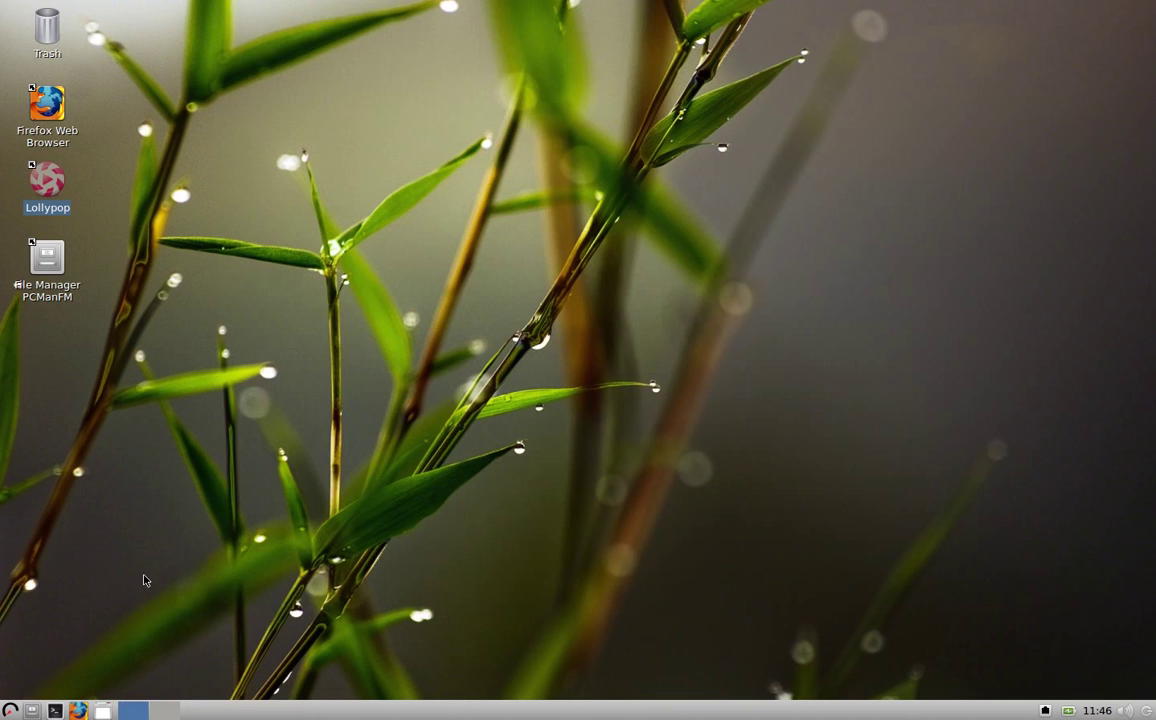
click(10, 710)
mouse_move(93, 625)
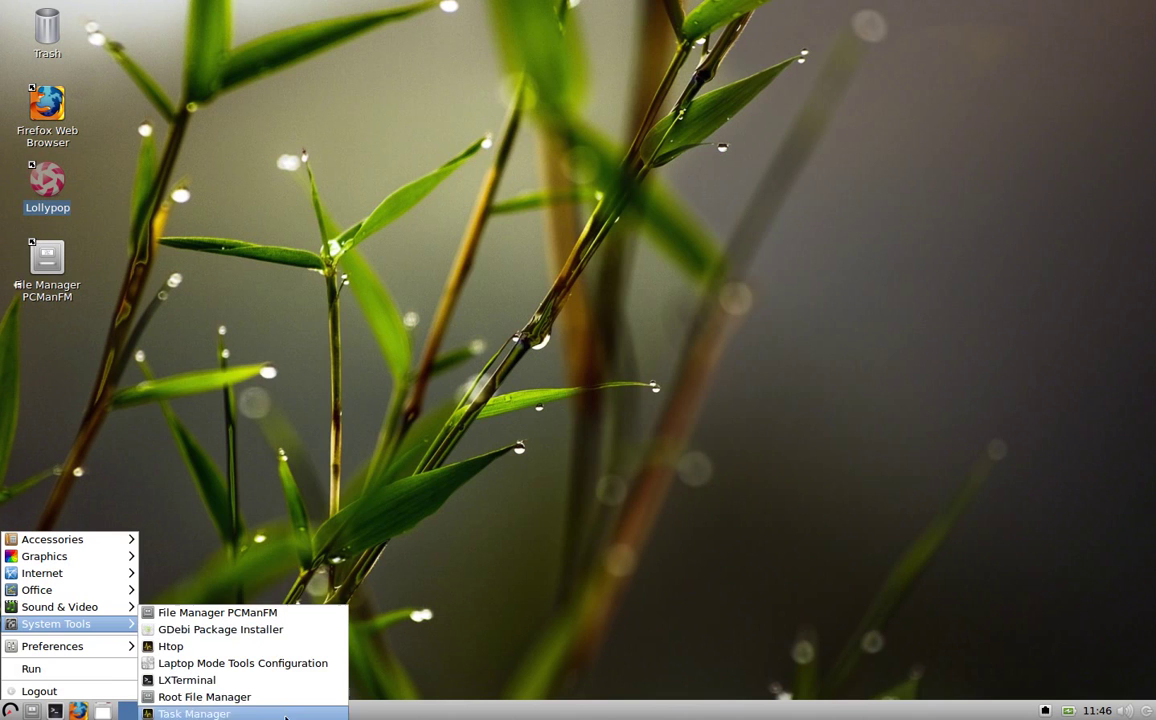
mouse_move(117, 650)
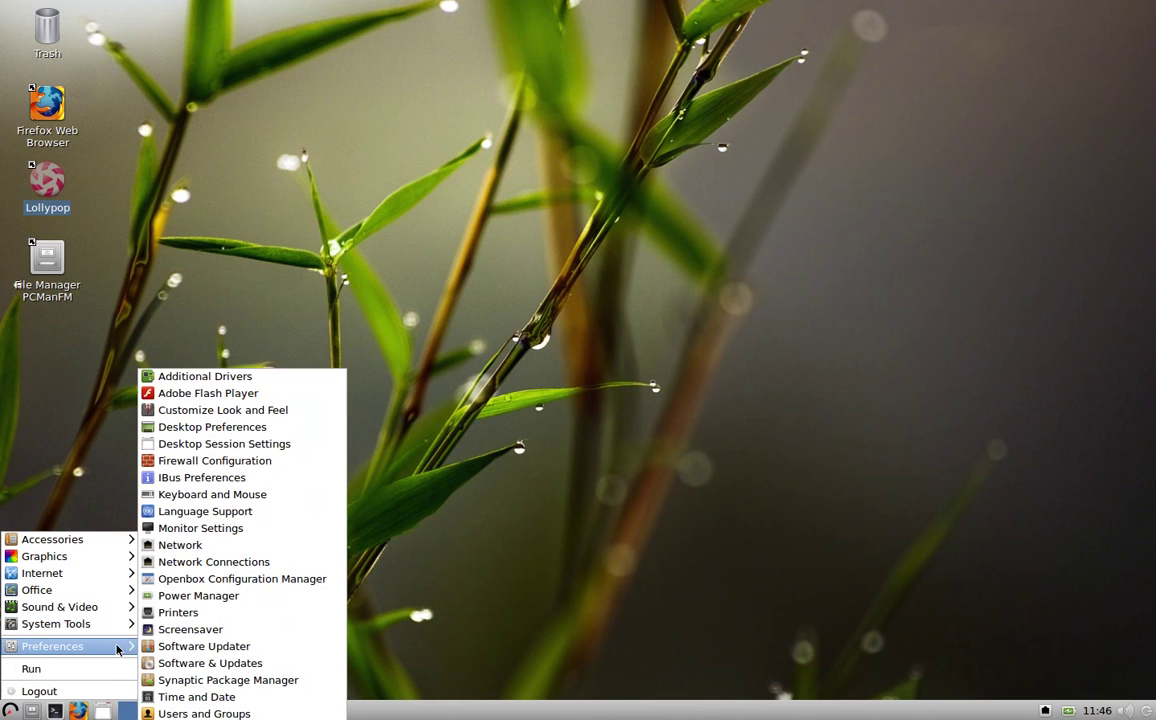
click(267, 612)
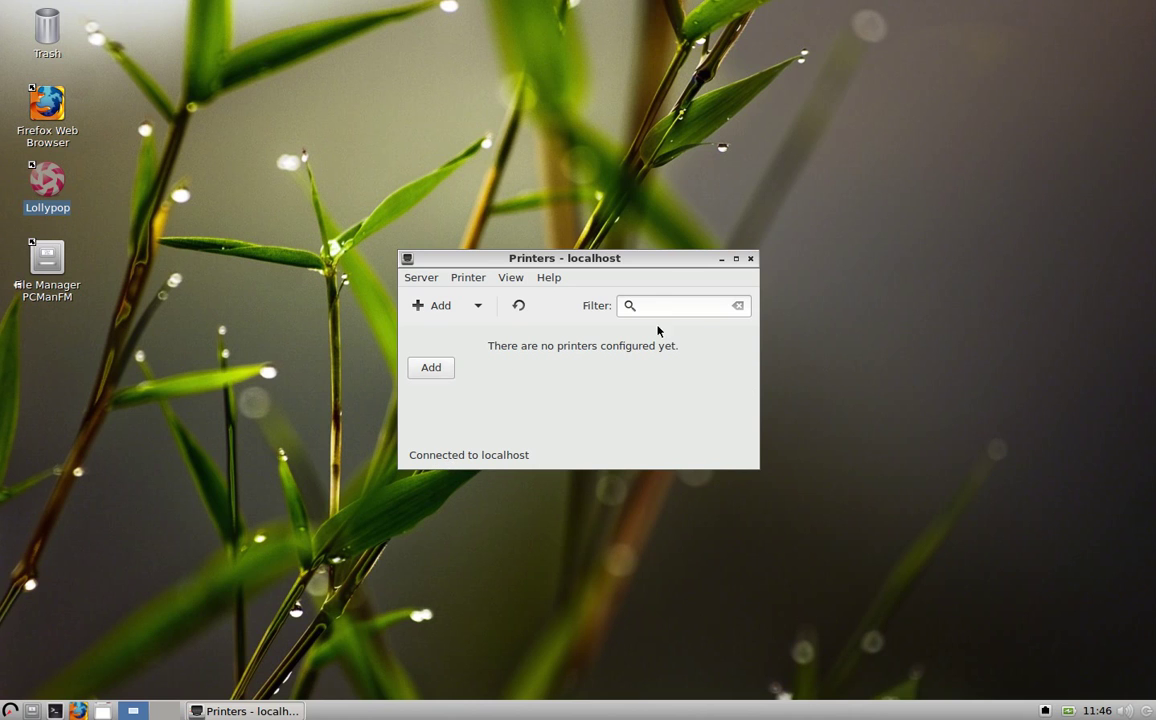
click(750, 258)
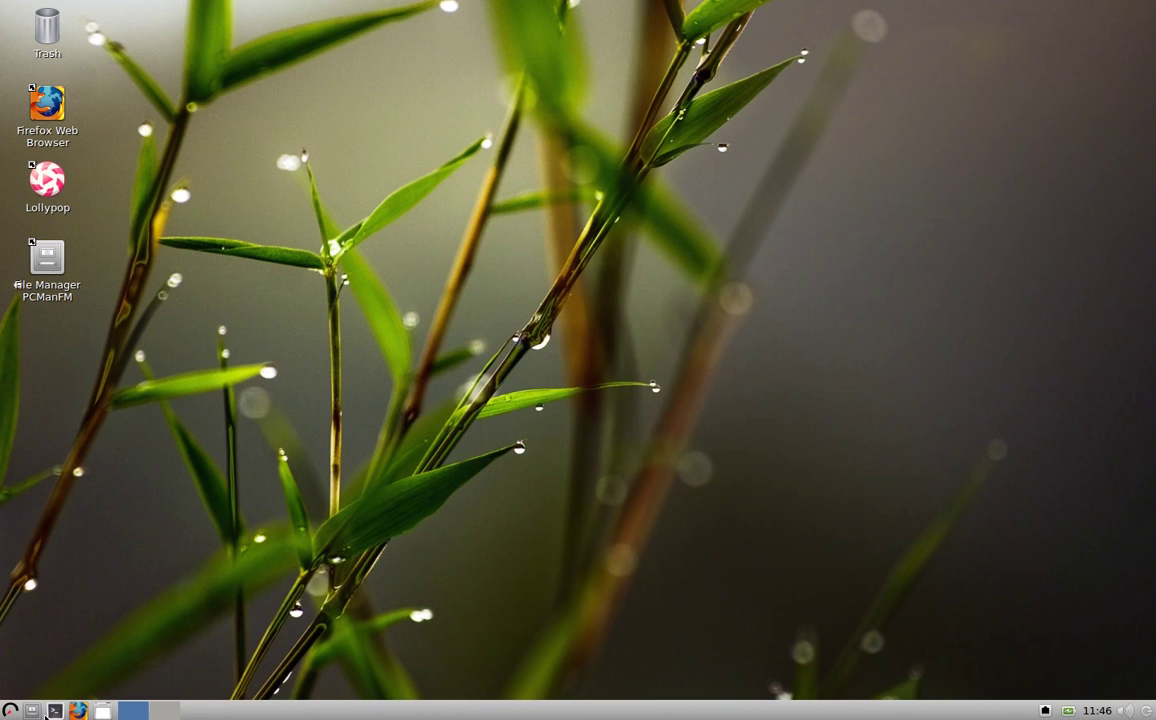
click(10, 710)
mouse_move(62, 646)
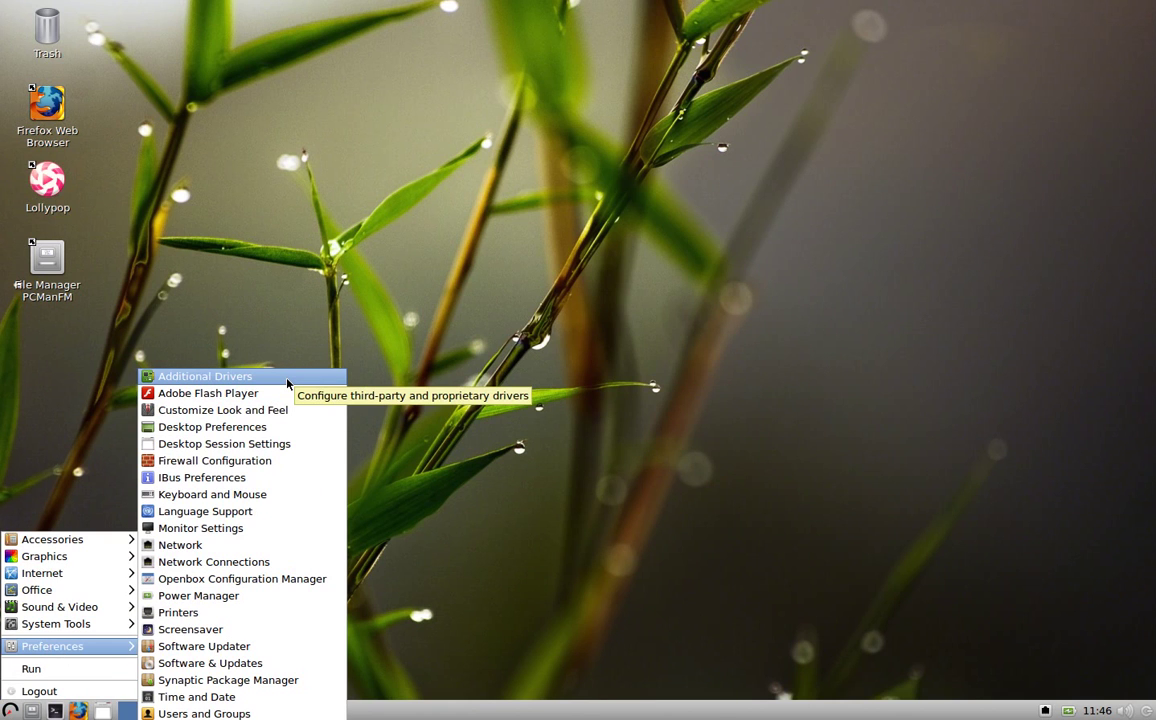
- Launch Gufw with the password and switch the firewall ON, incoming Deny, outgoing Allow
click(255, 462)
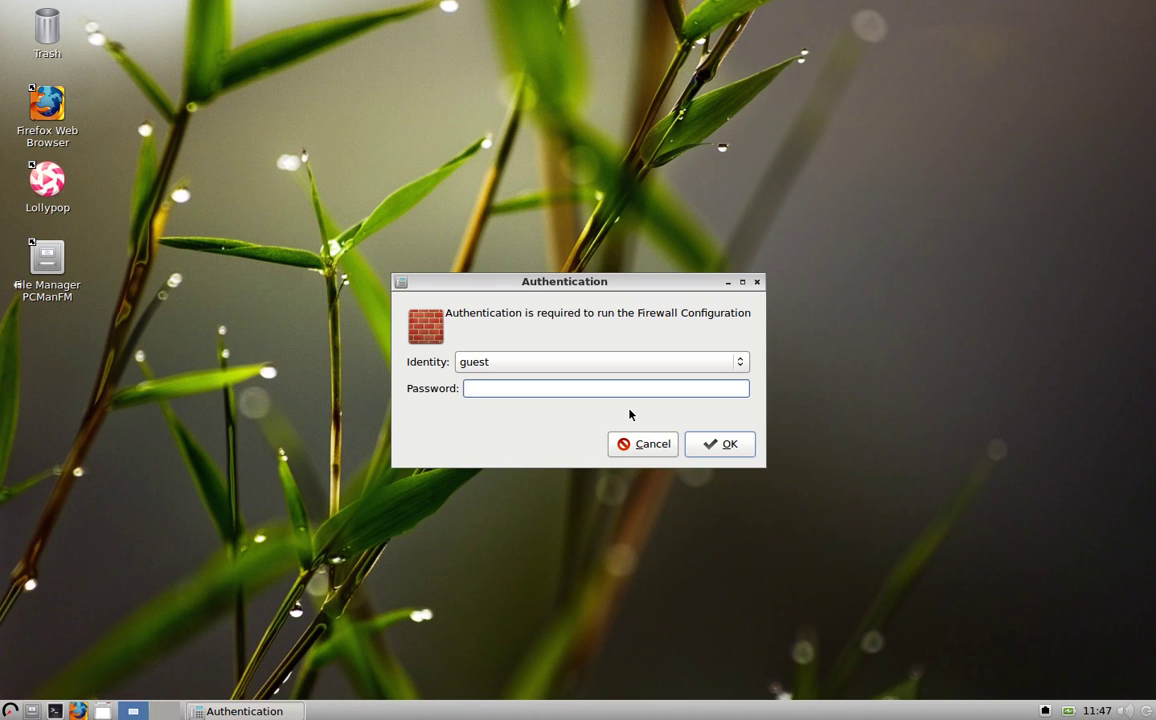
text(**)
key(Return)
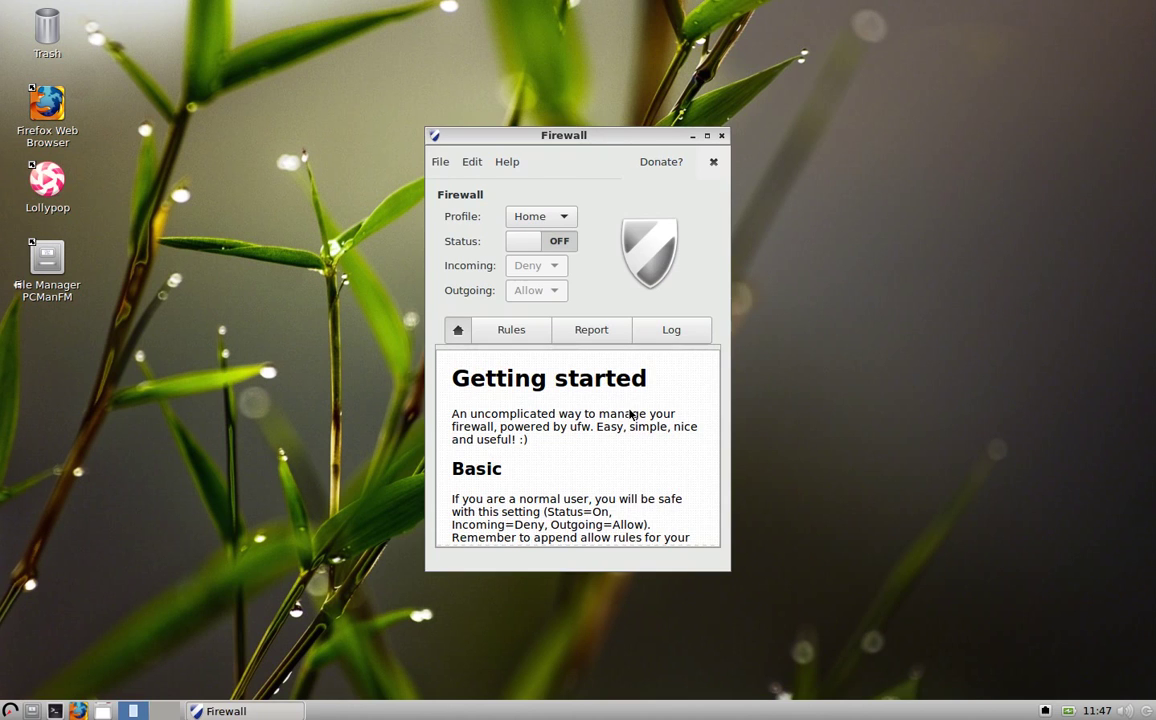
click(570, 243)
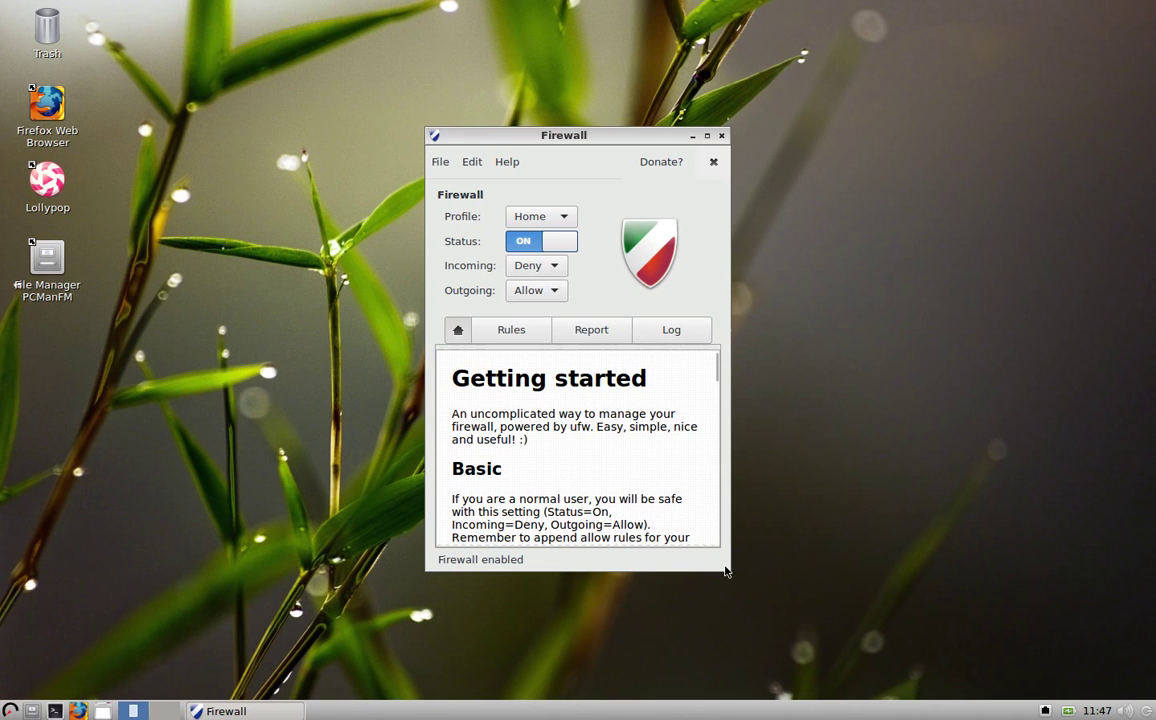
drag(726, 571, 825, 650)
scroll(735, 500, down, 6)
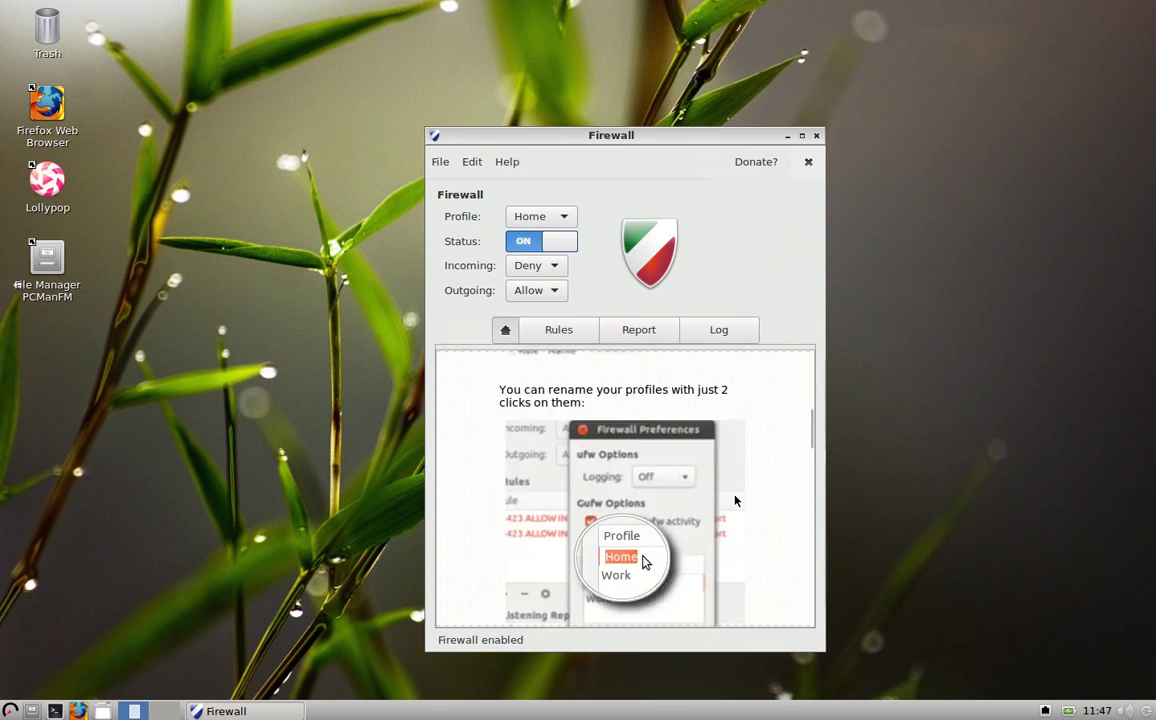
scroll(735, 500, up, 7)
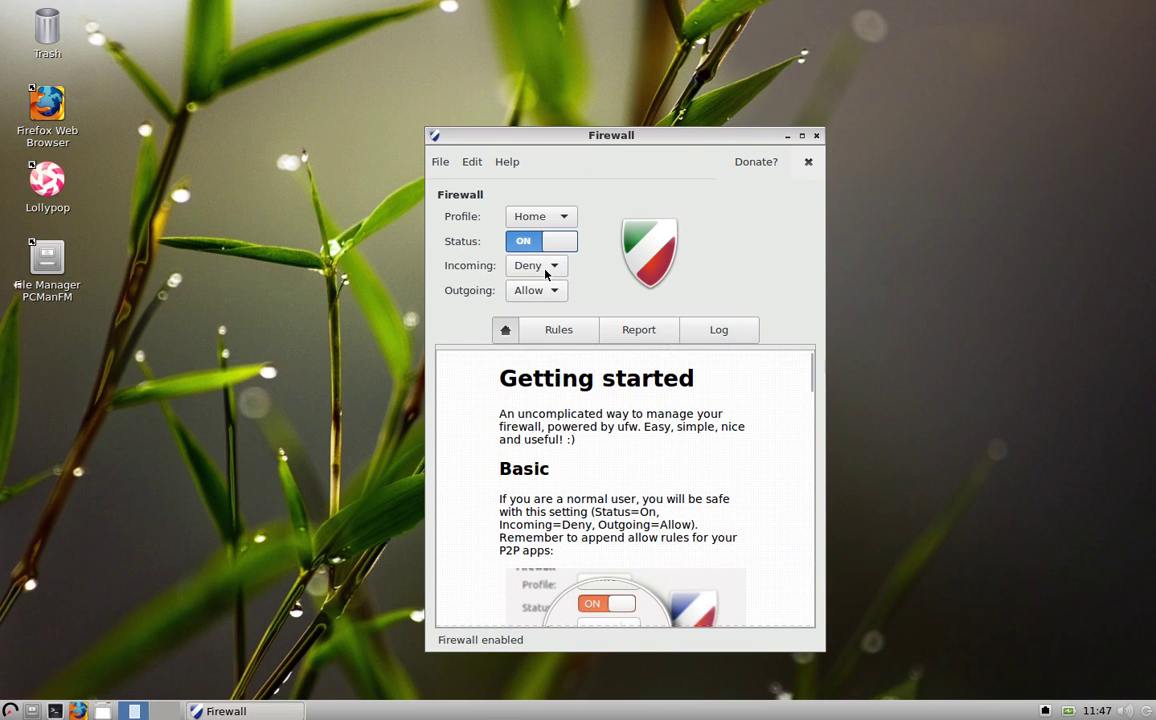
- Browse the new-rule form options (Allow, In, All, 0 A.D.) and close it without adding
click(558, 329)
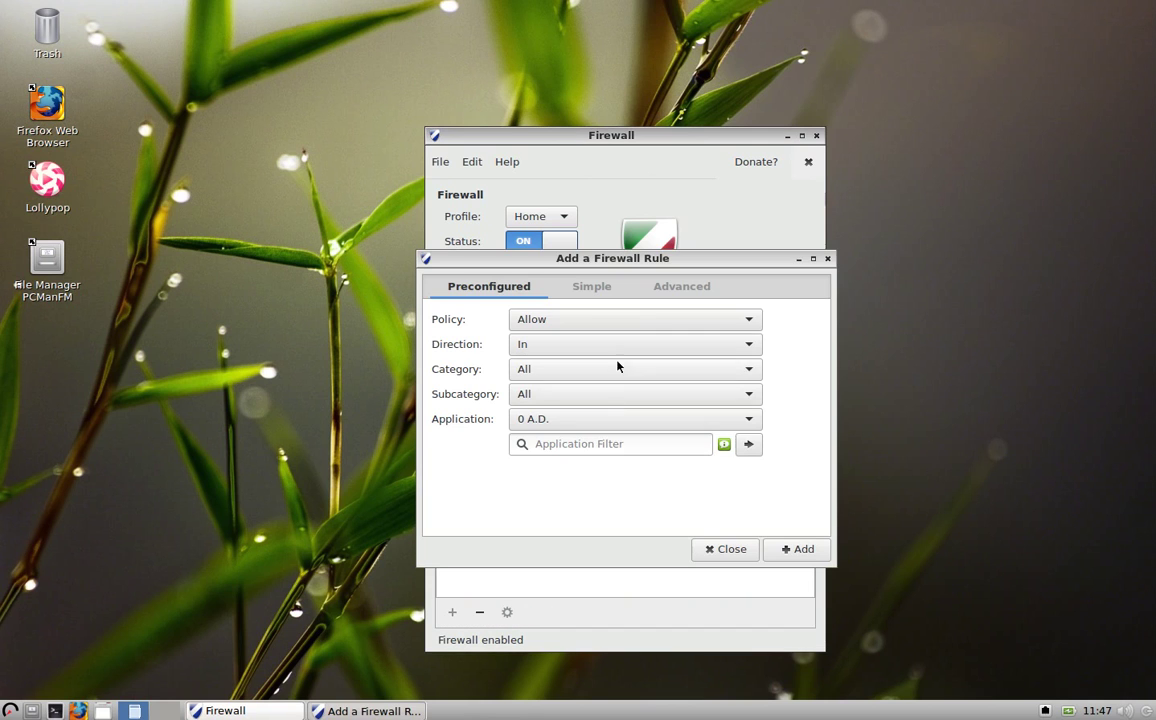
click(674, 318)
click(717, 344)
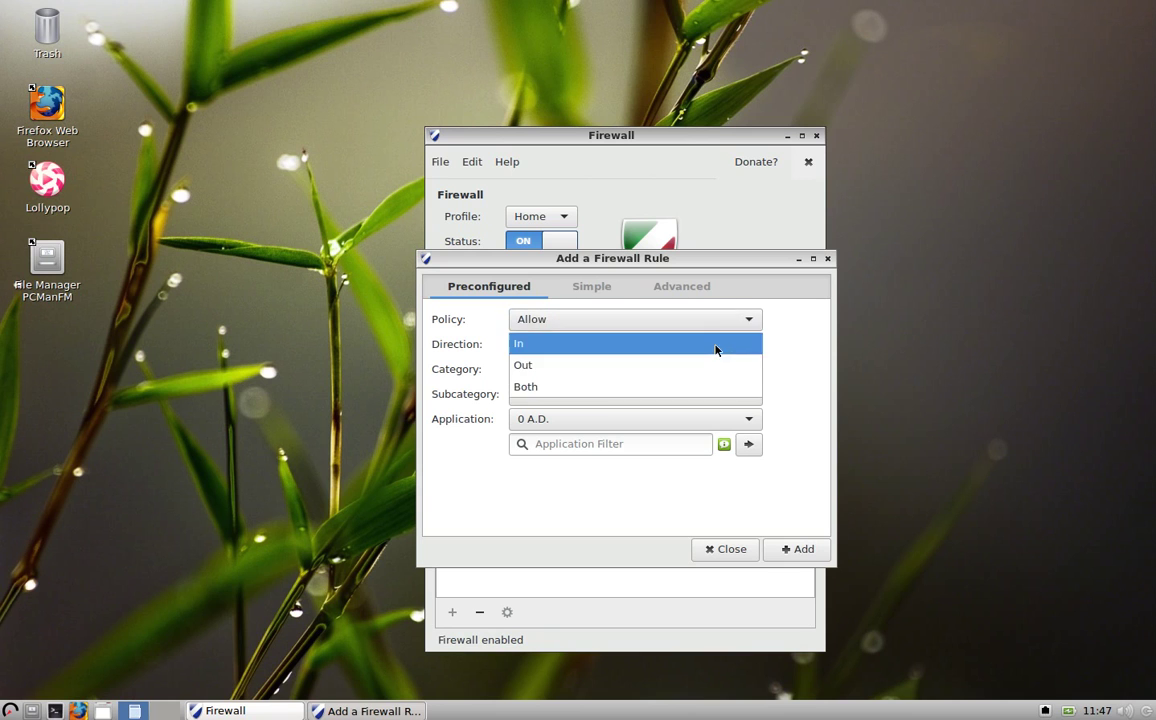
click(840, 346)
click(735, 370)
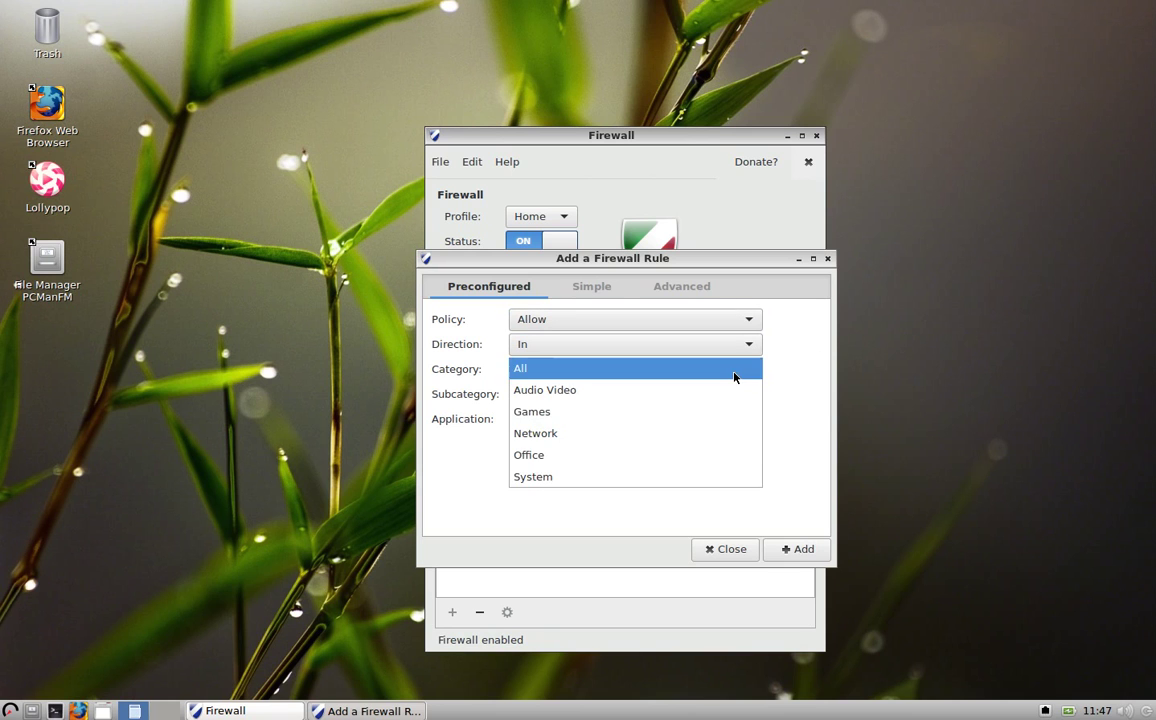
click(807, 413)
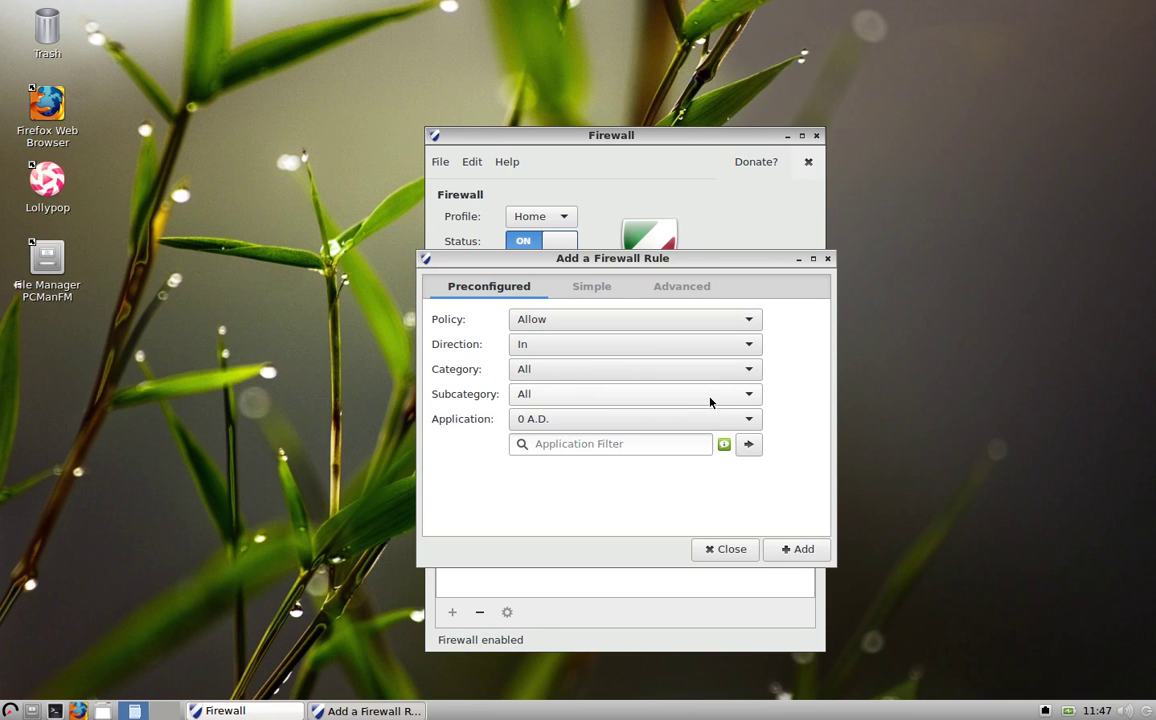
click(581, 420)
scroll(581, 431, down, 5)
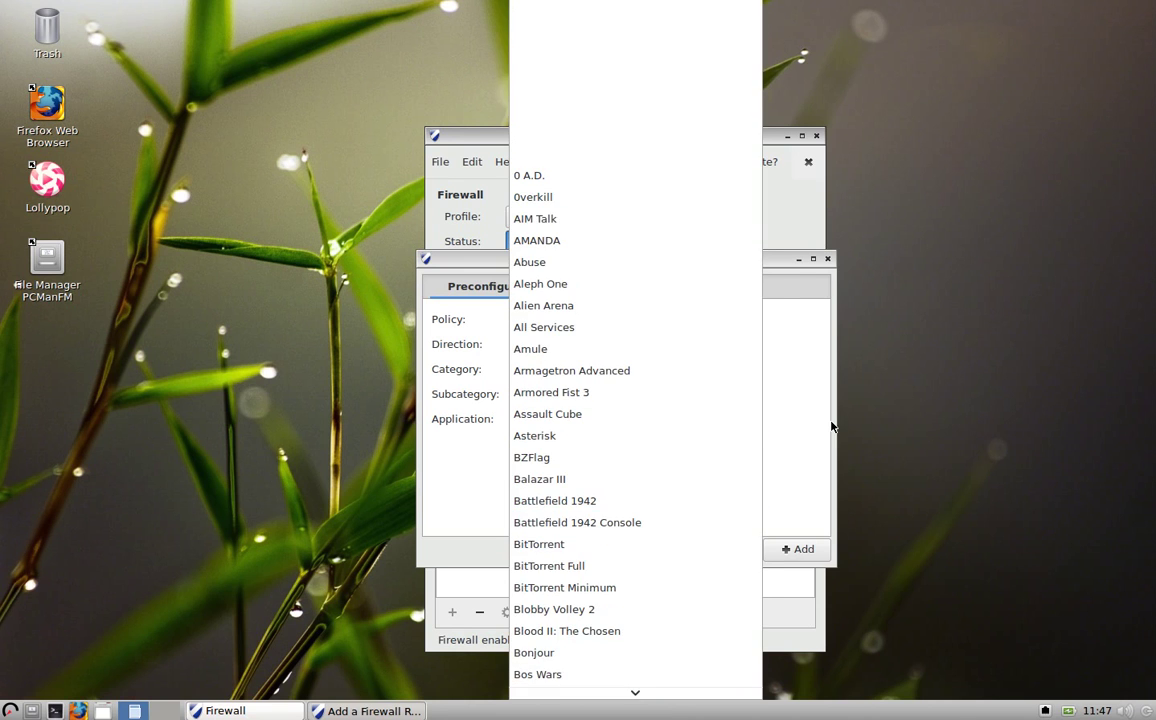
click(831, 427)
click(735, 548)
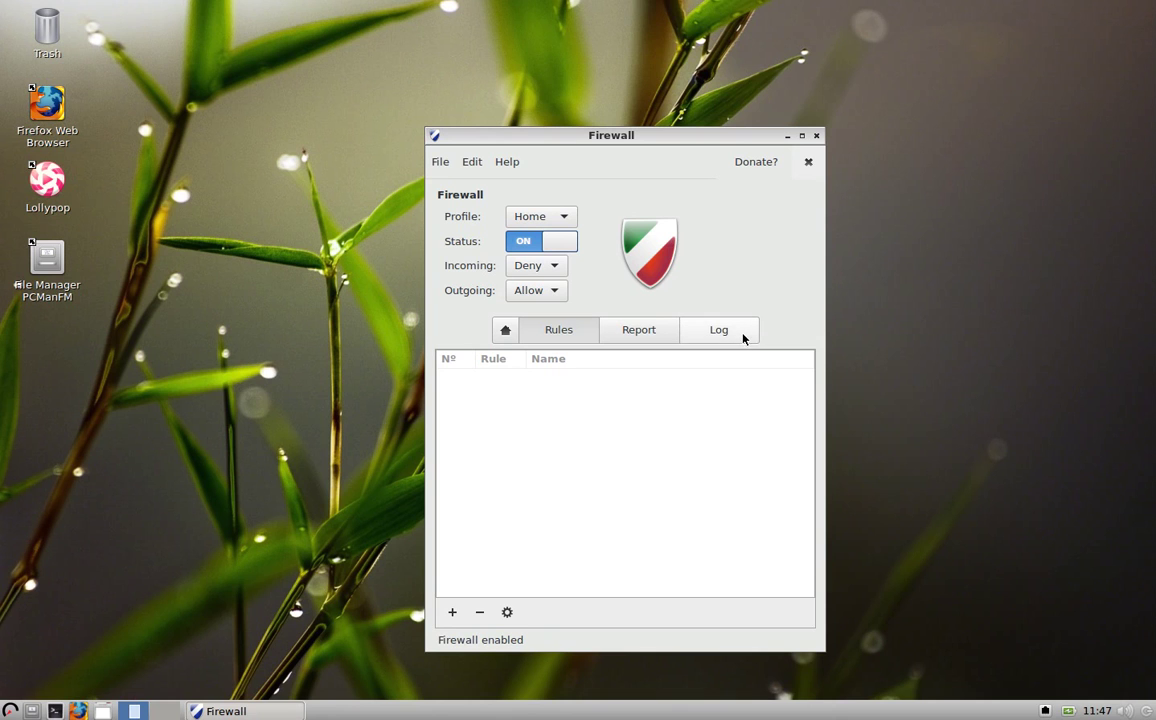
- View the Report and Log tabs, return Home, switch the firewall OFF, and close Gufw
click(639, 329)
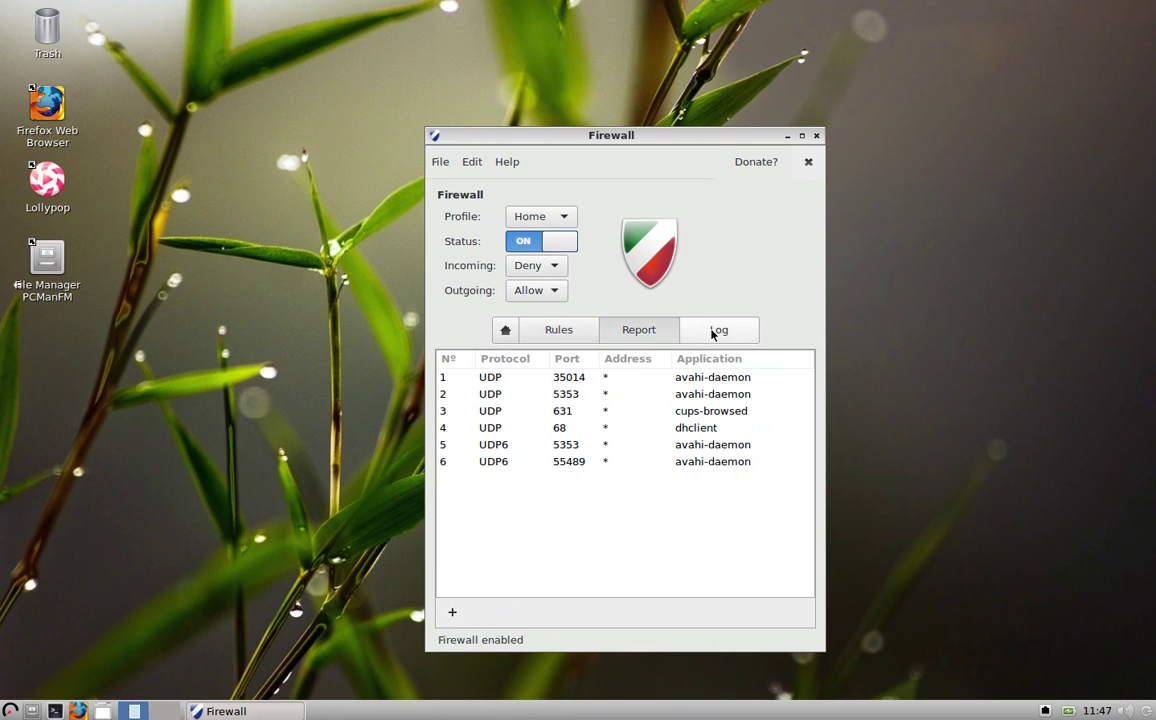
click(716, 330)
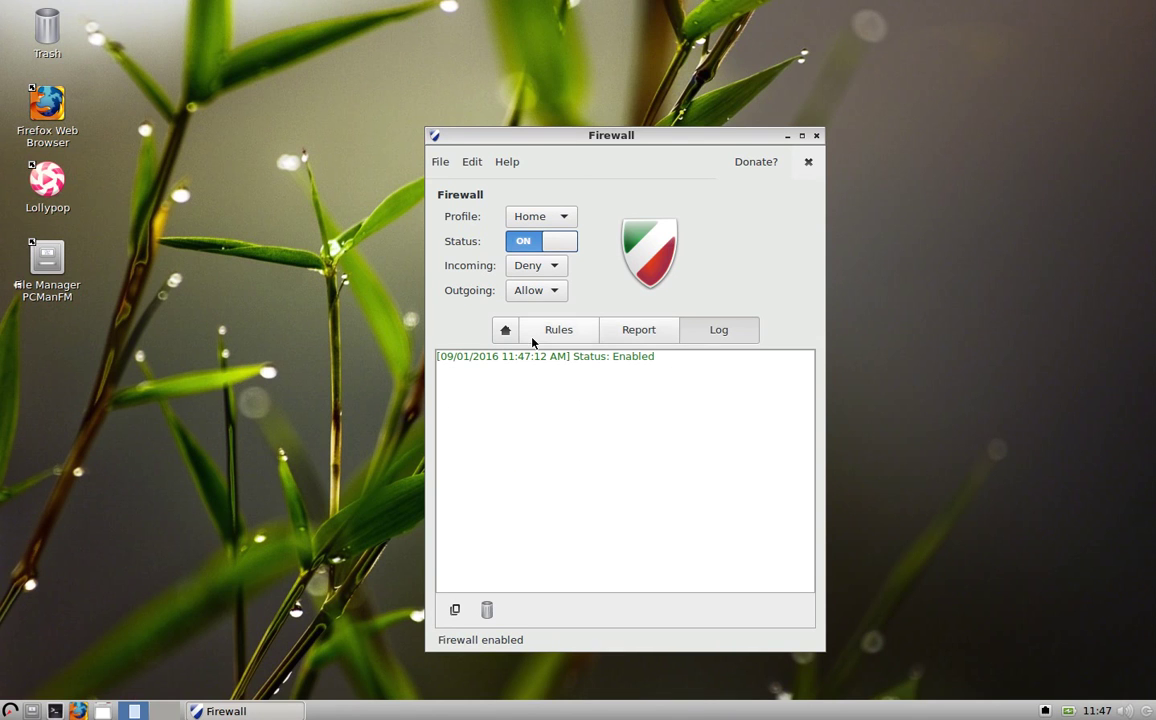
click(505, 330)
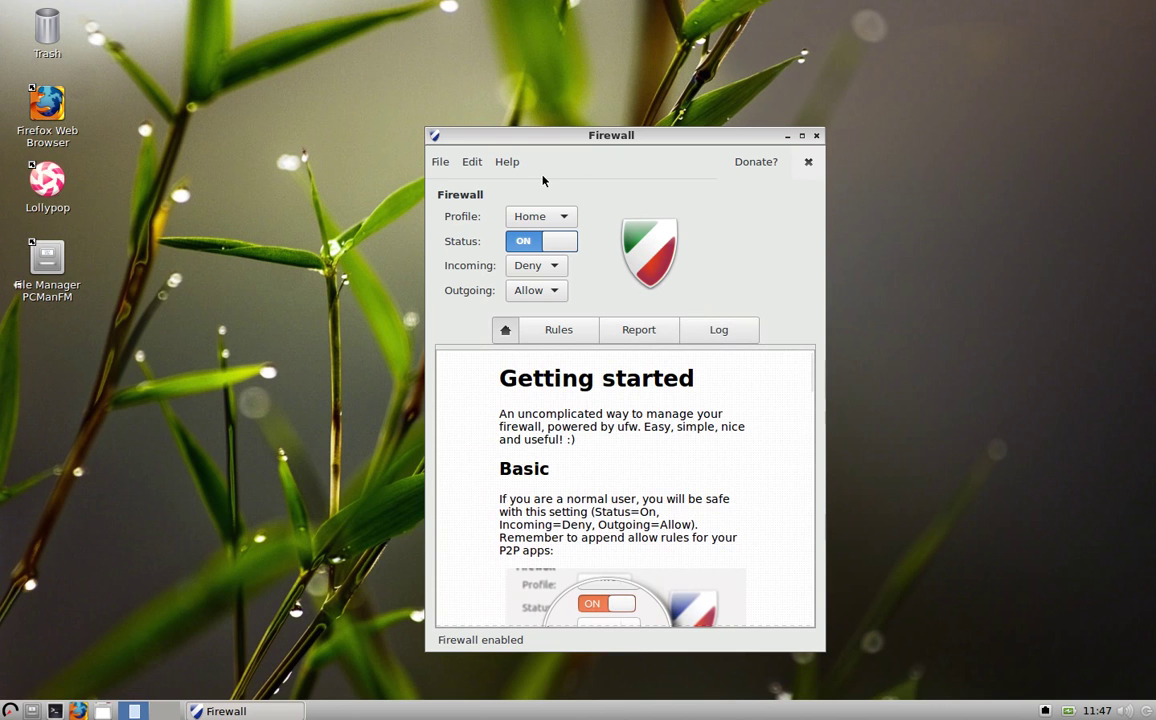
click(525, 241)
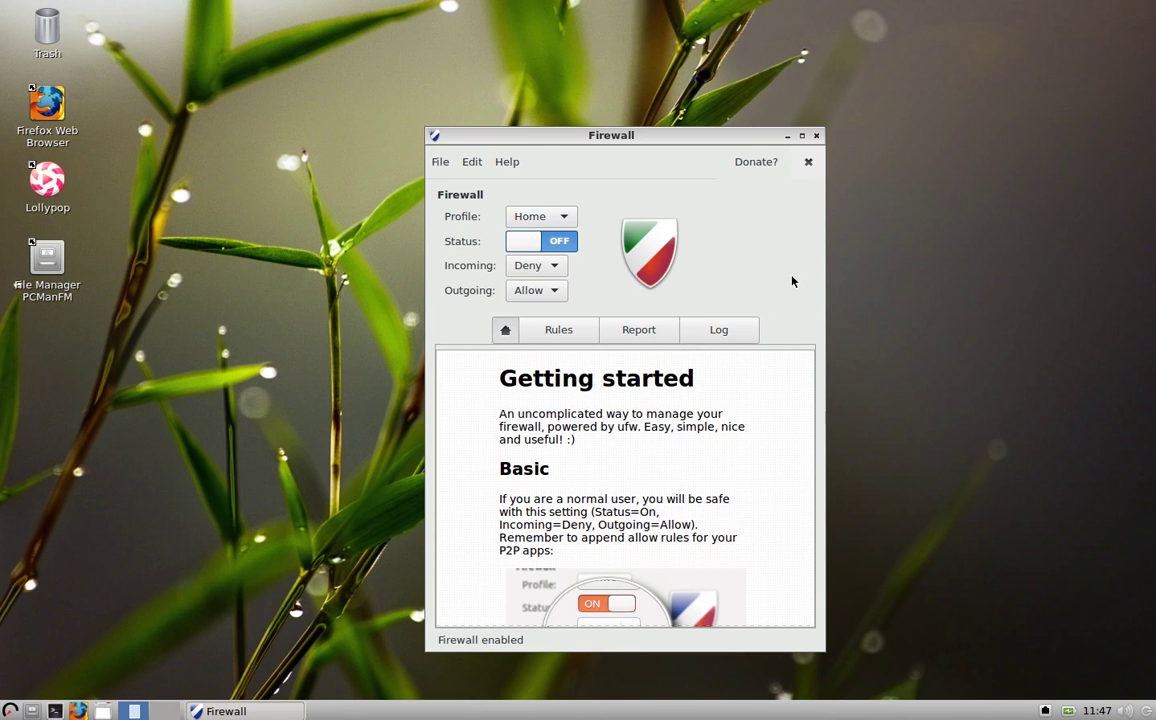
key(alt+F4)
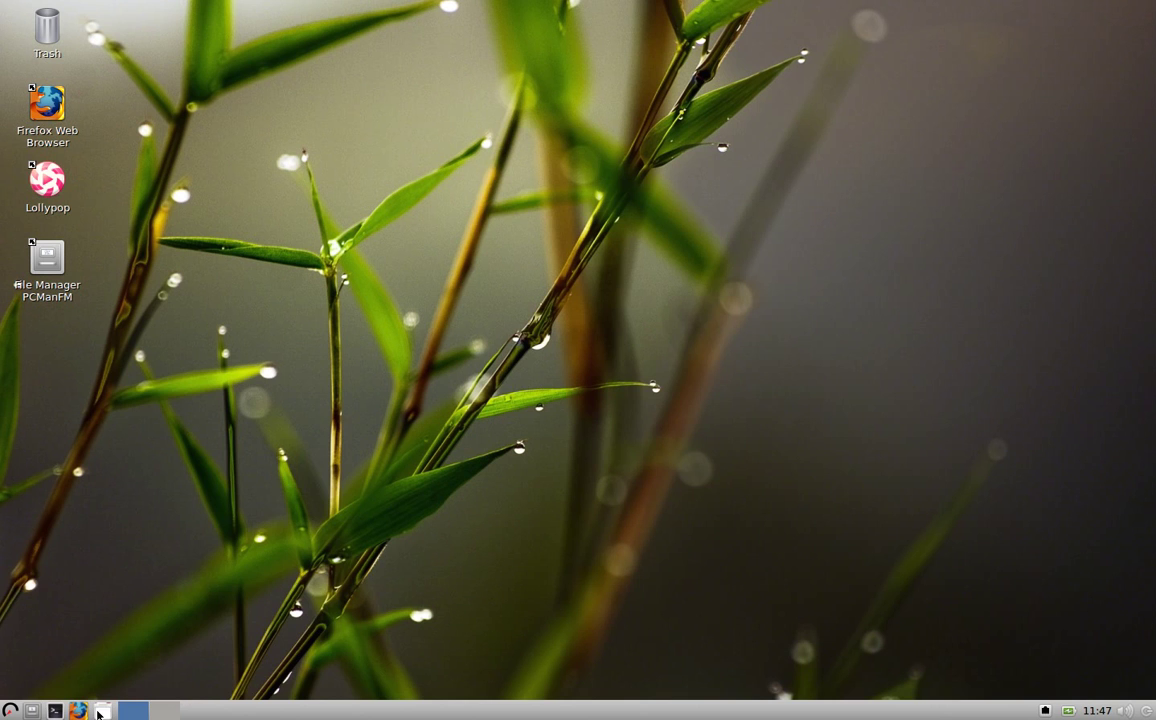
- Launch Synaptic Package Manager from Preferences and authenticate with the password
click(10, 710)
mouse_move(52, 646)
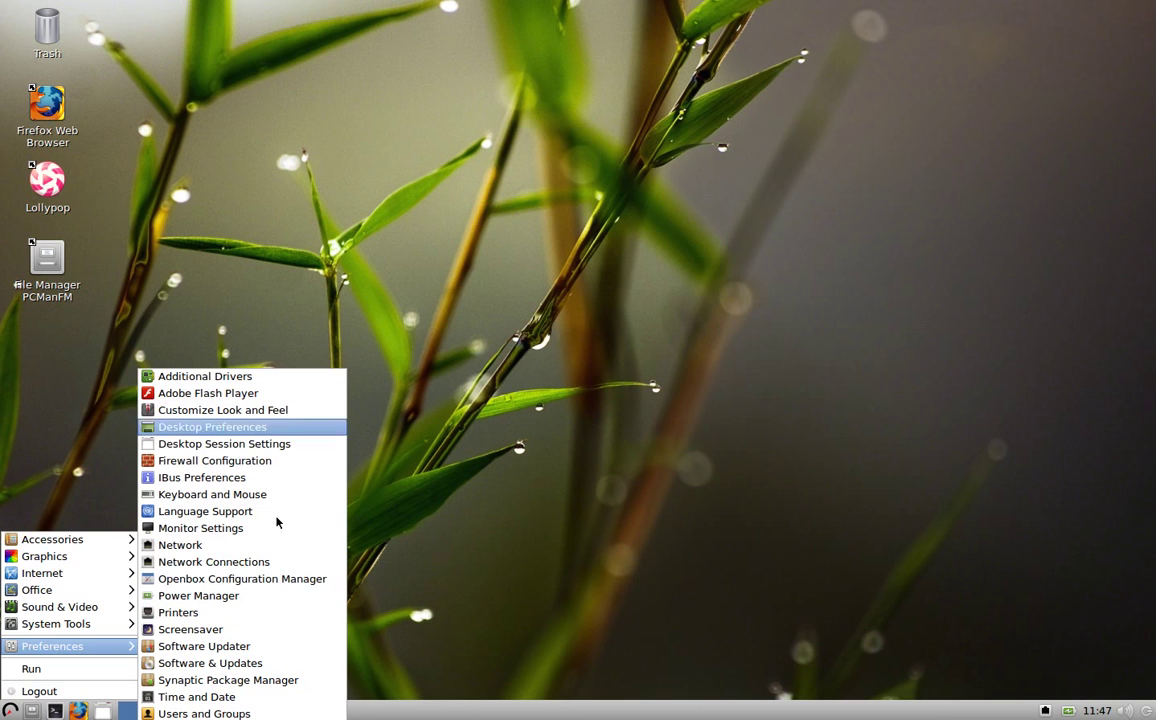
click(256, 682)
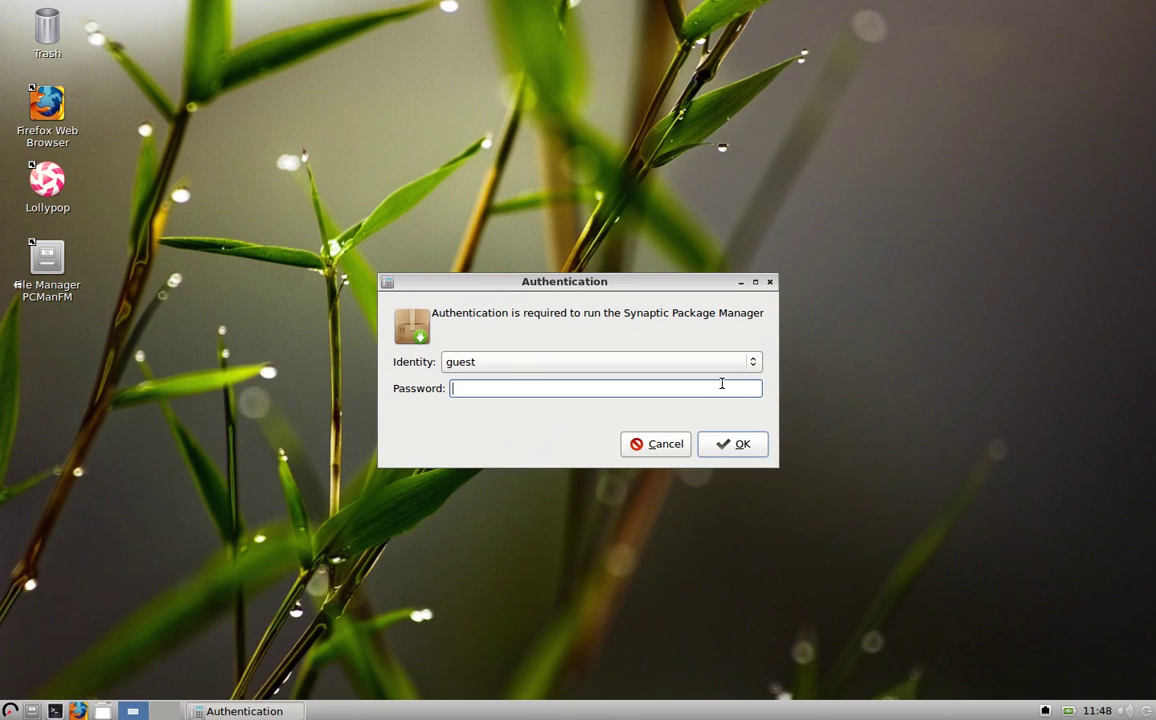
text(••)
key(Return)
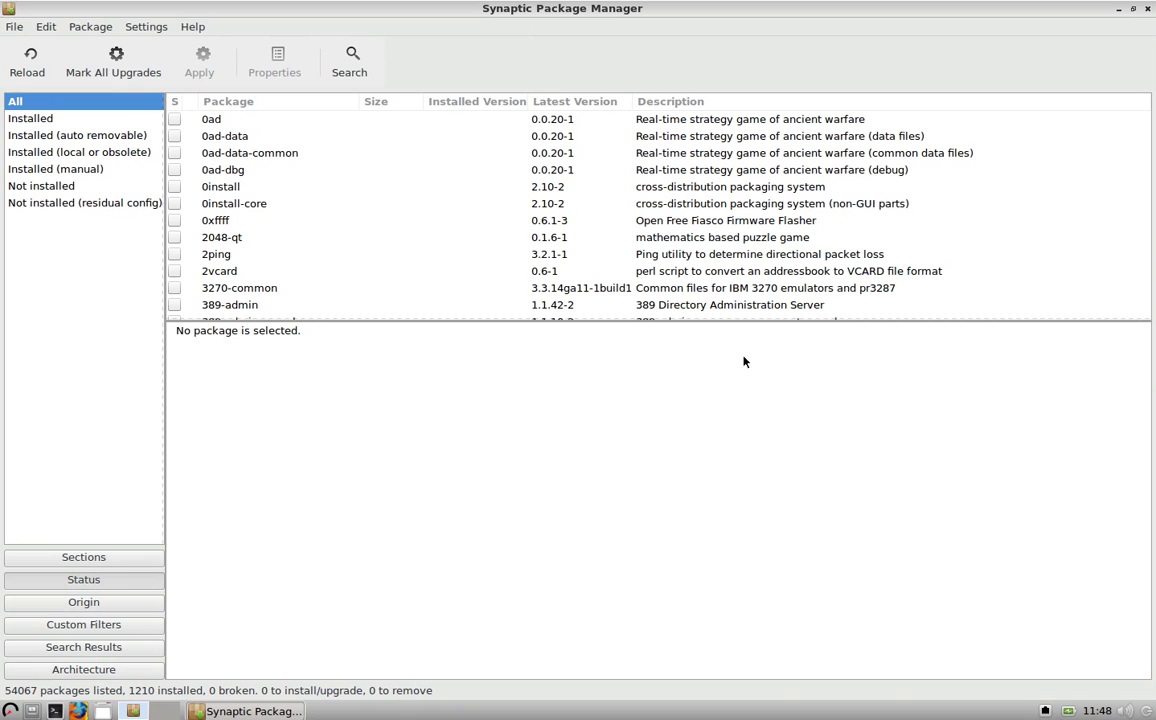
- List the 99 Games and Amusement (multiverse) packages, read alien-arena's description, then close Synaptic
click(351, 62)
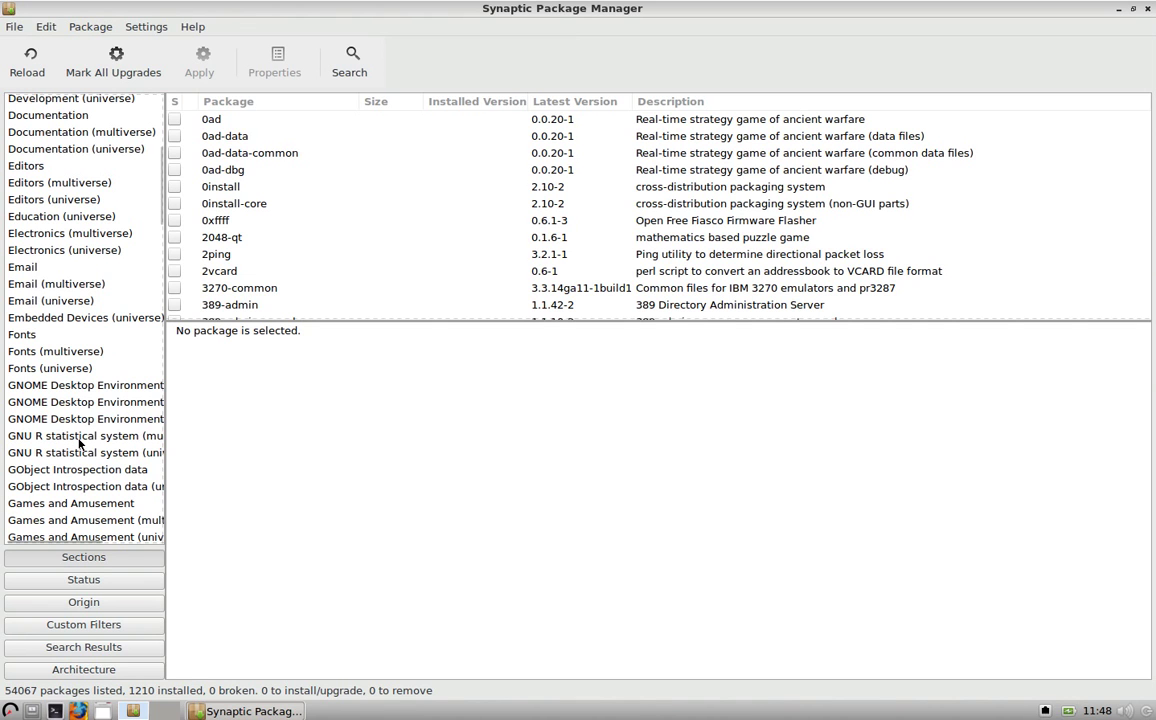
click(70, 503)
click(80, 520)
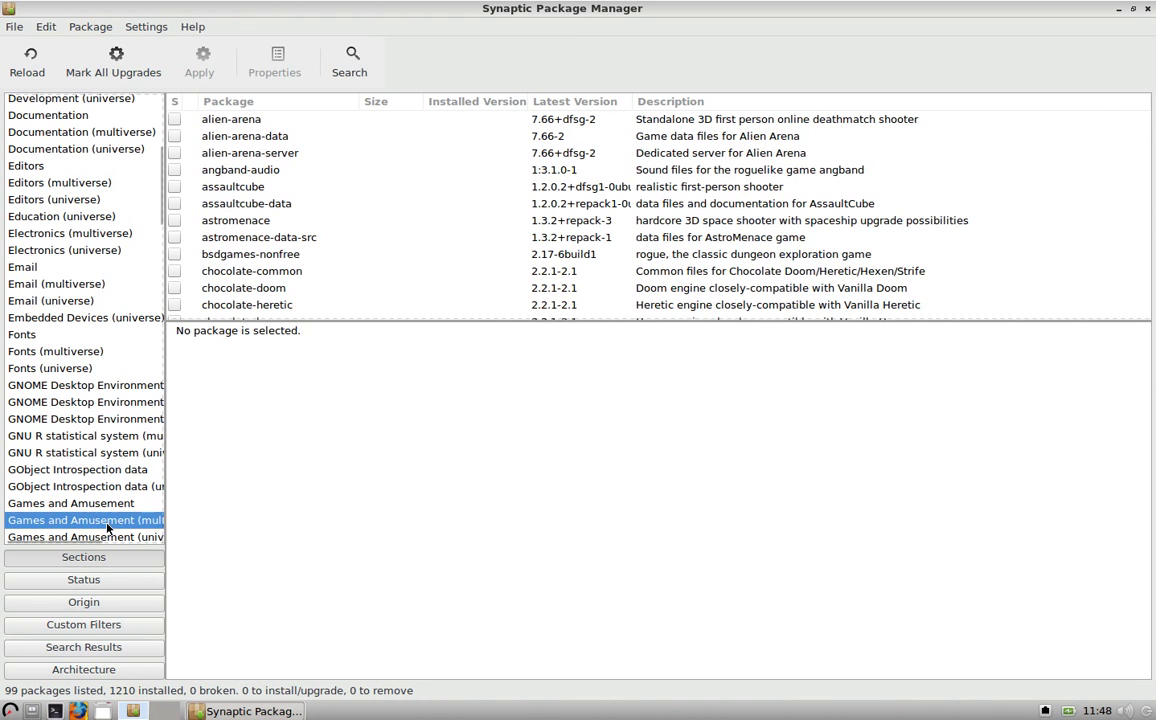
scroll(390, 165, down, 10)
scroll(322, 168, up, 7)
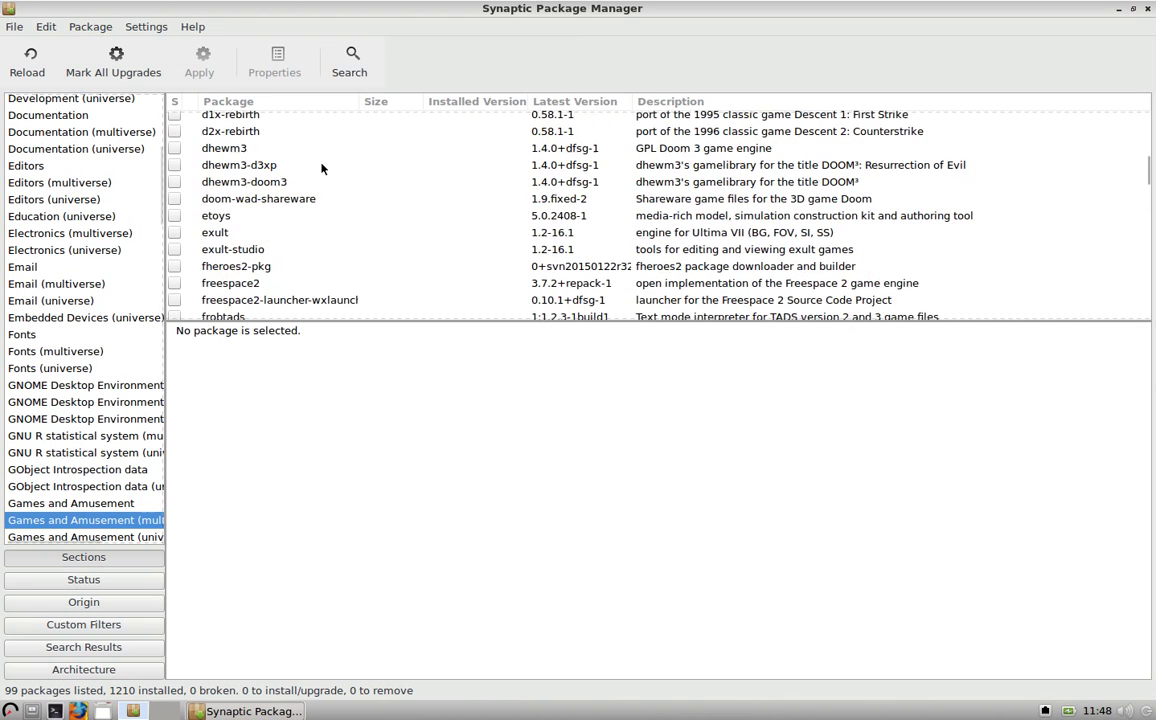
scroll(322, 168, up, 3)
click(258, 119)
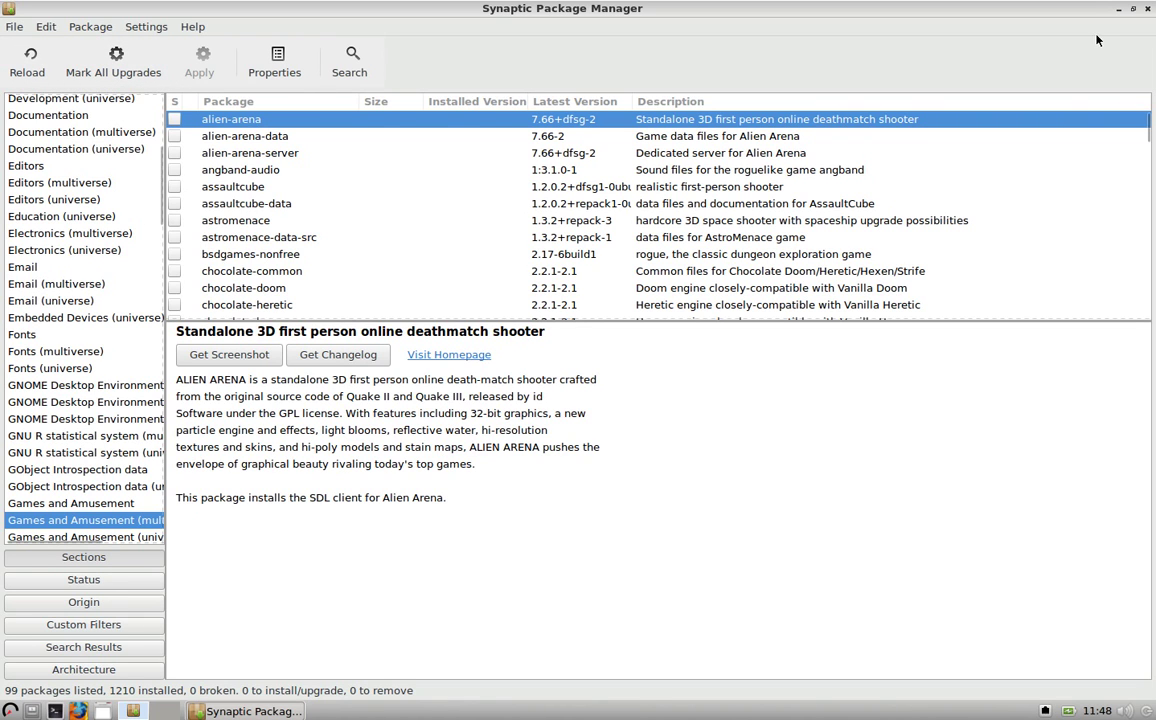
click(1148, 9)
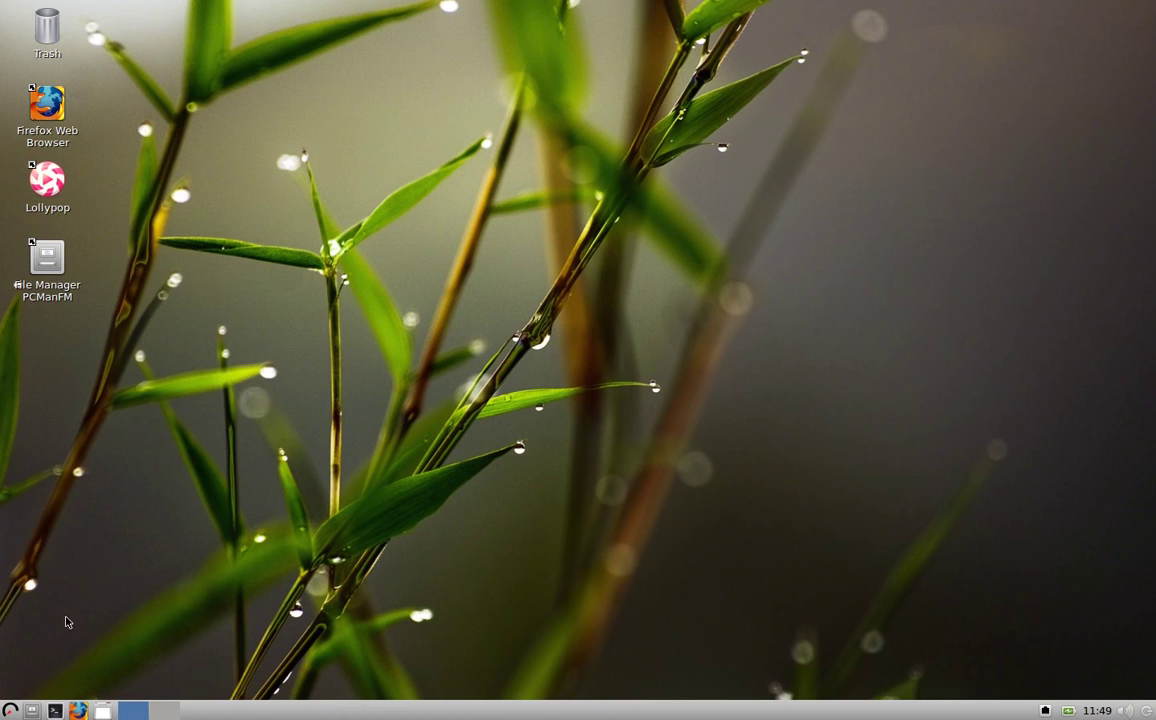
click(10, 710)
mouse_move(96, 646)
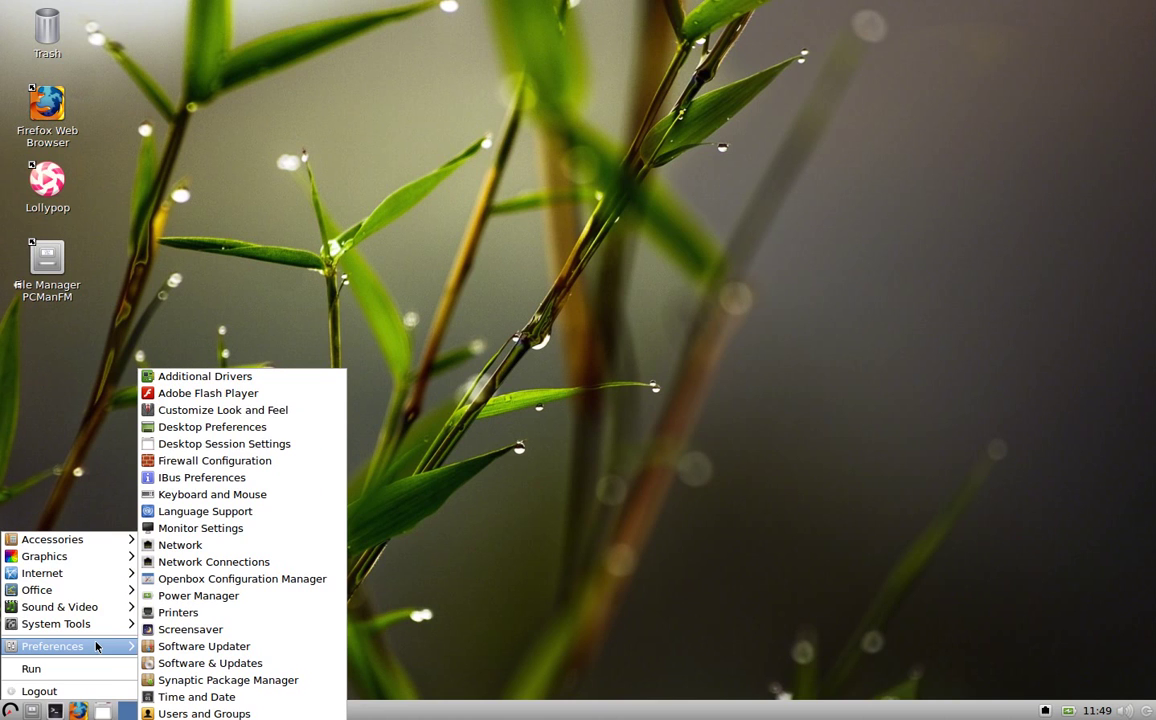
click(310, 410)
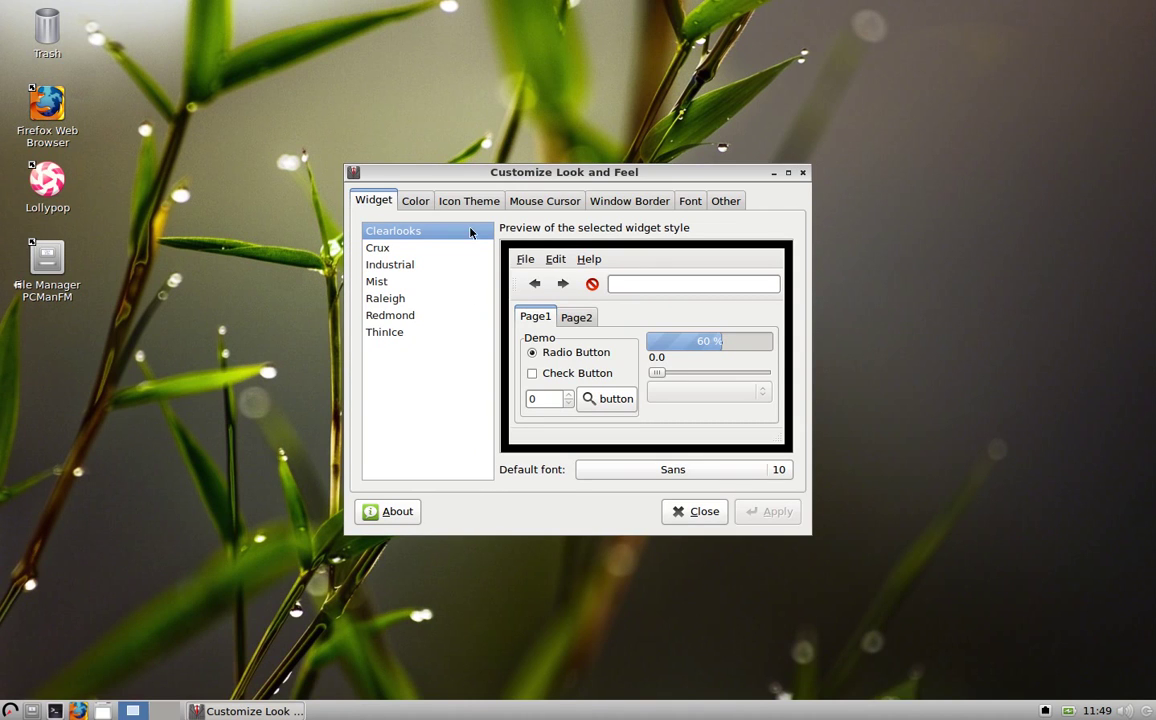
click(416, 200)
click(454, 202)
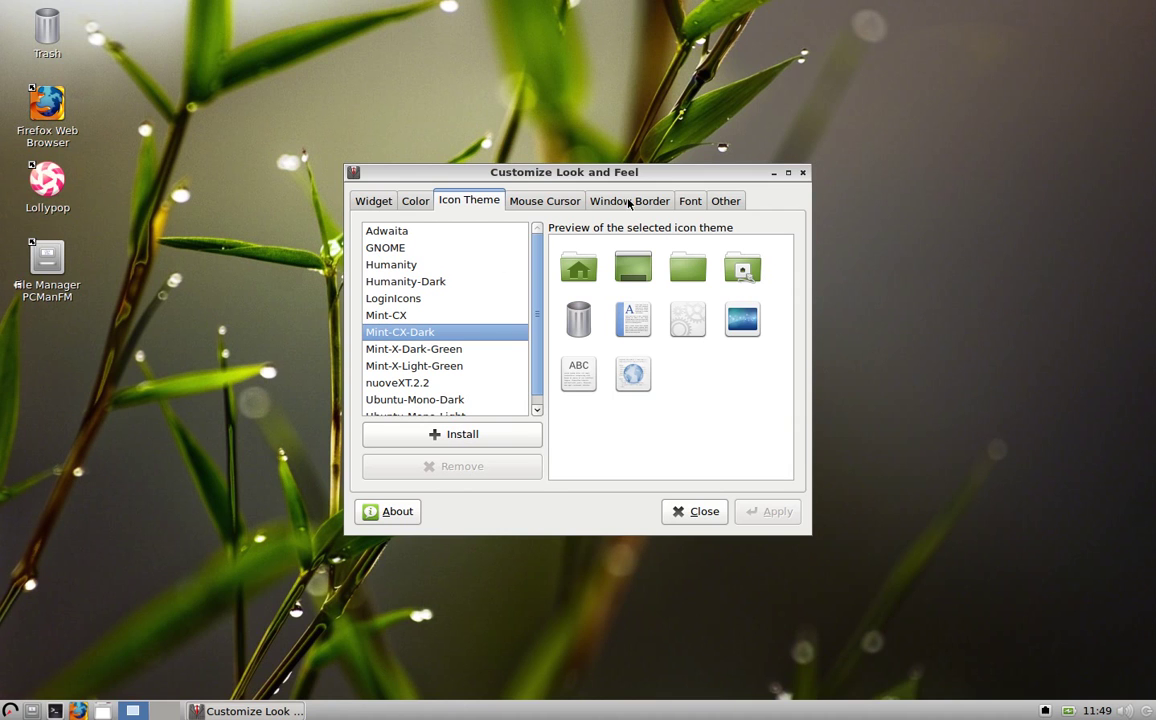
key(Escape)
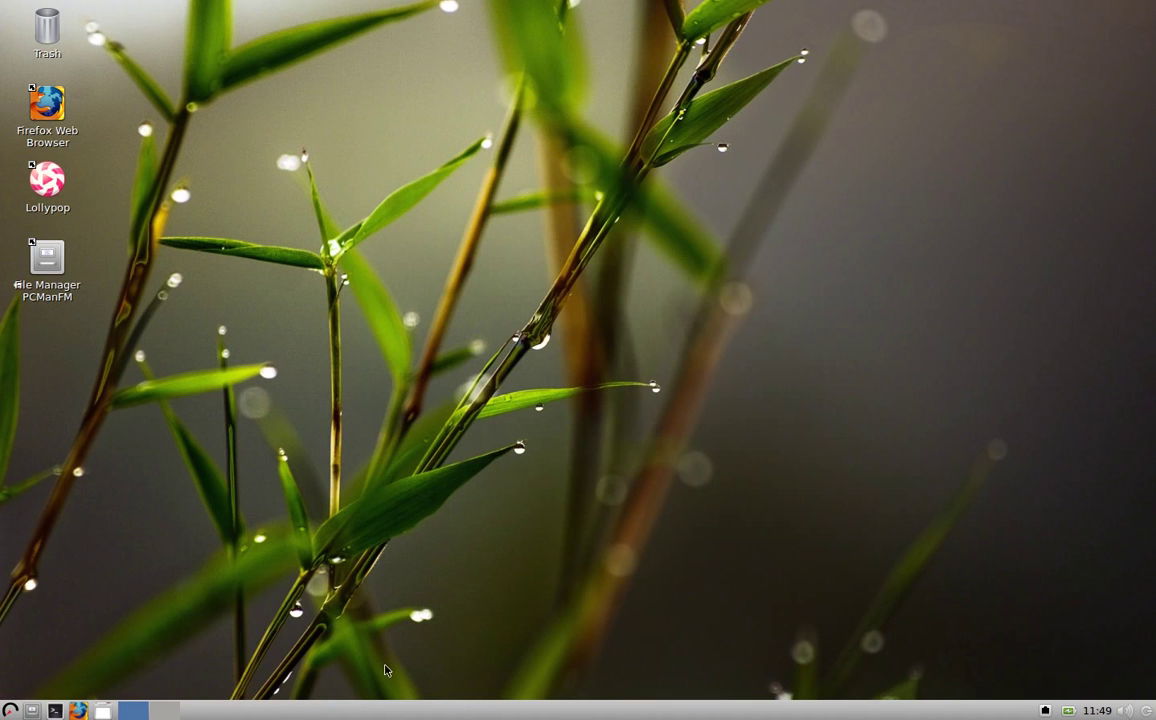
right_click(458, 146)
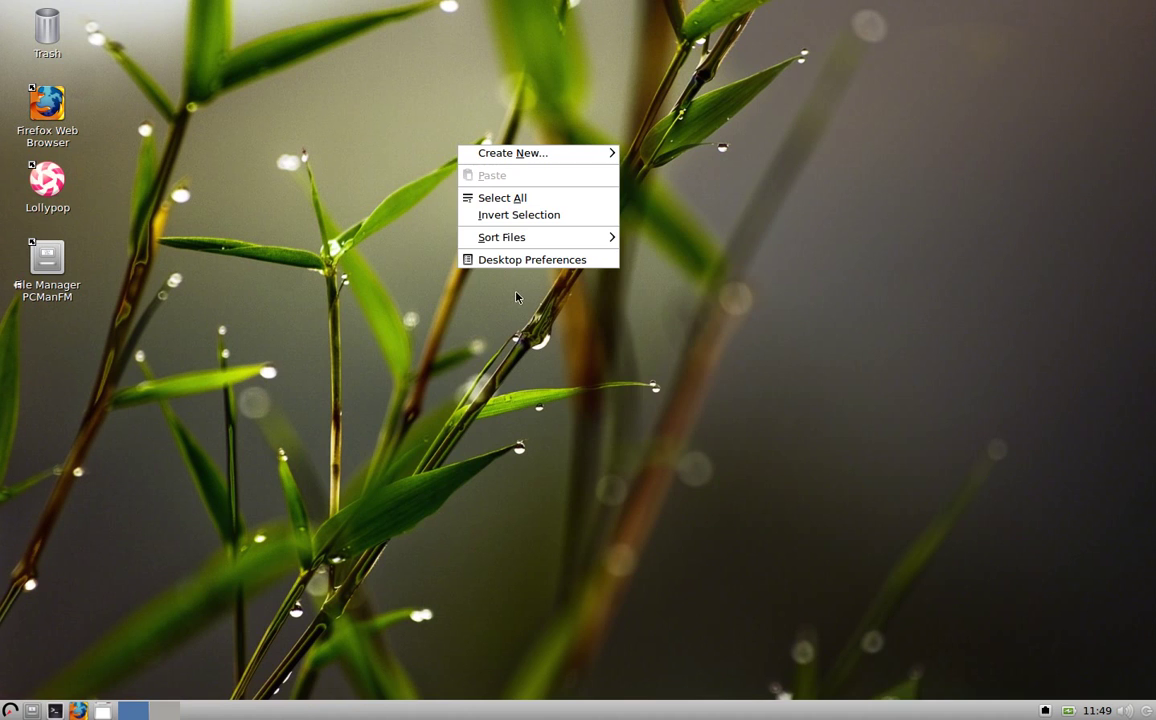
click(510, 259)
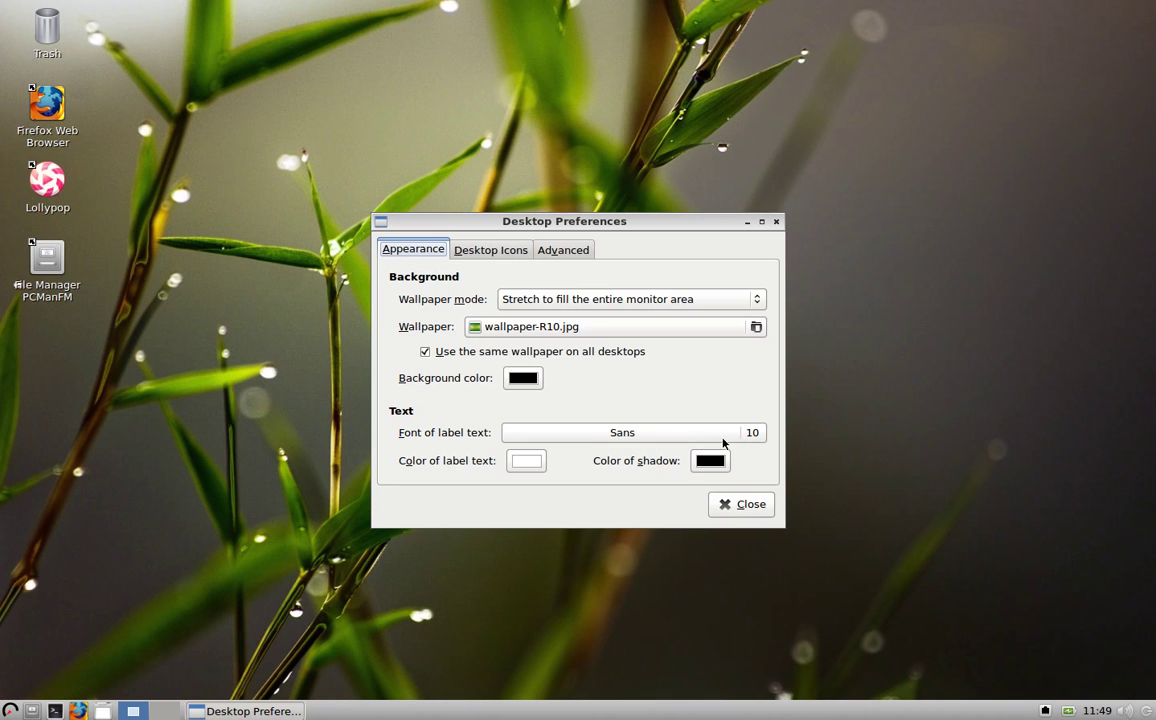
click(551, 249)
click(413, 250)
- Close the desktop preferences, open PCManFM, and look through its View and Tools menus
click(741, 504)
key(super+e)
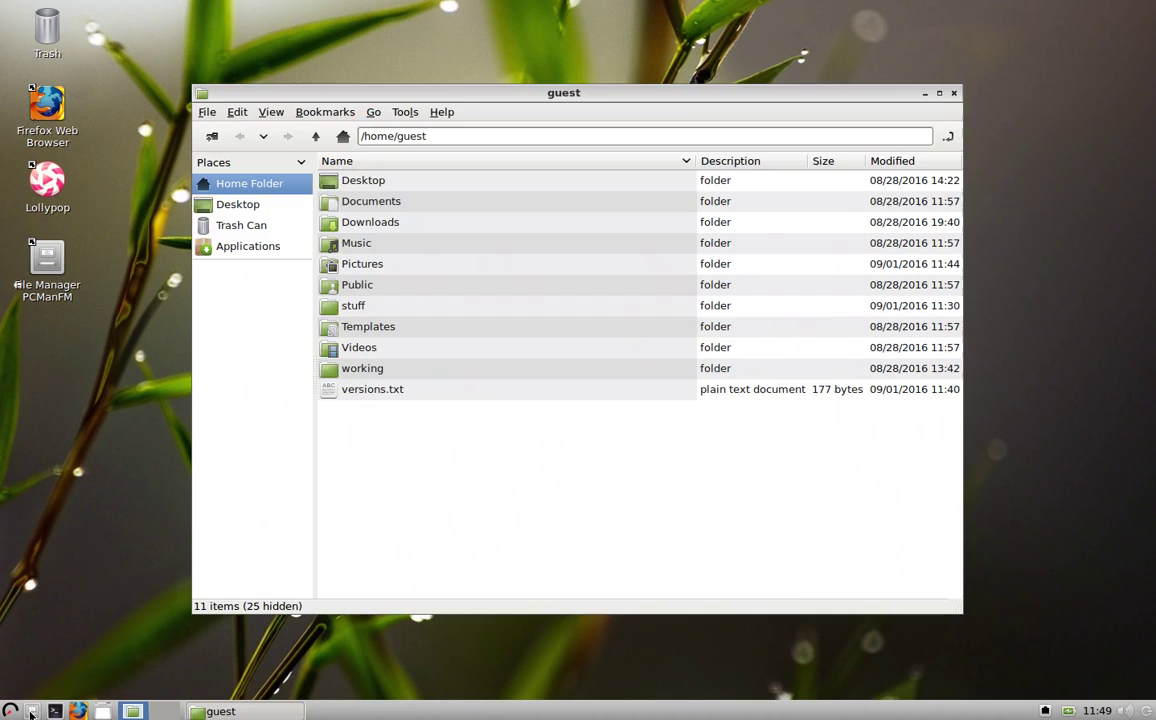
click(237, 112)
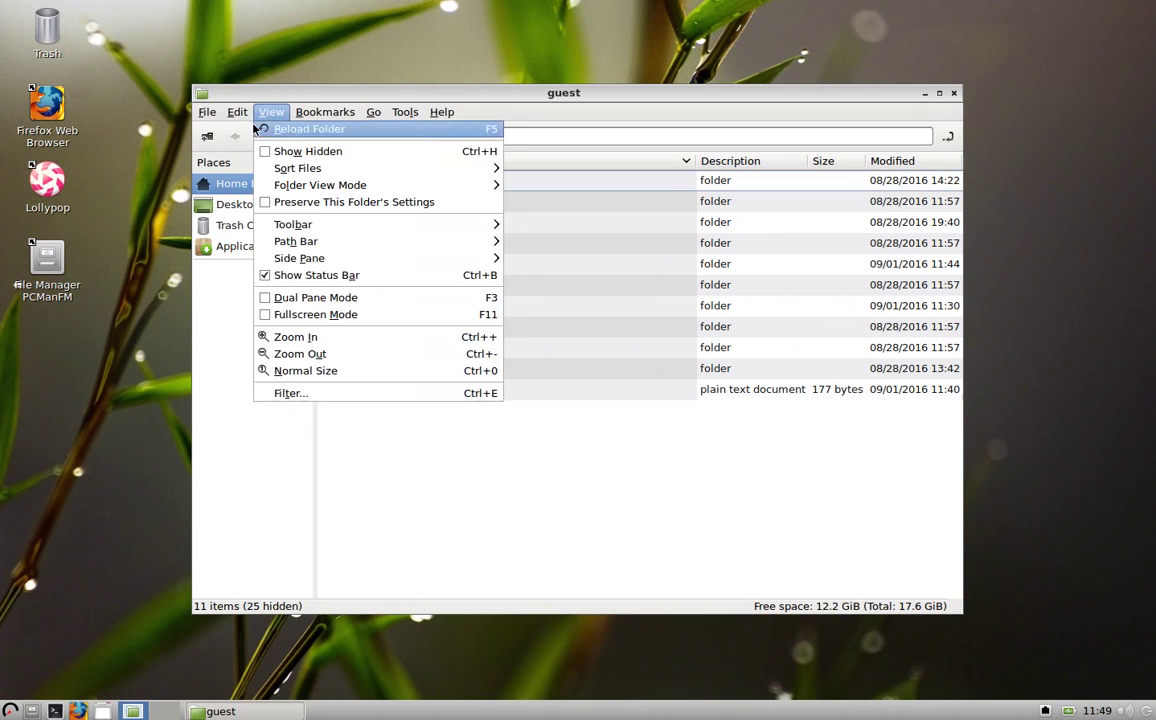
click(397, 450)
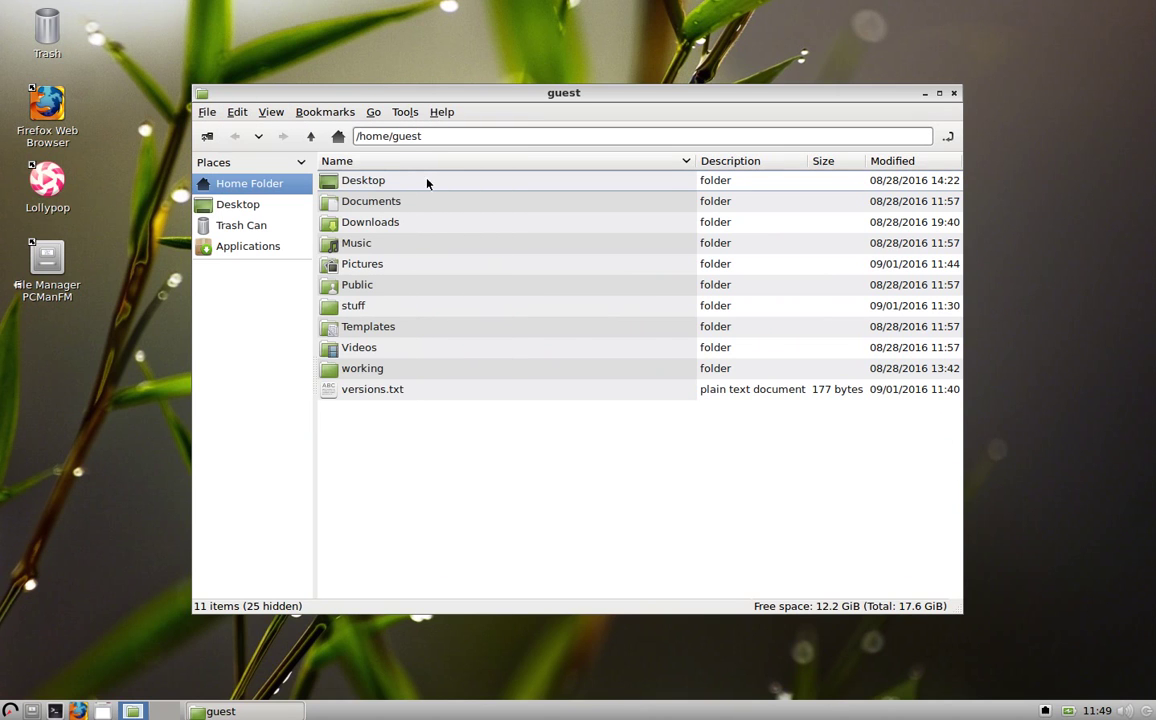
click(373, 112)
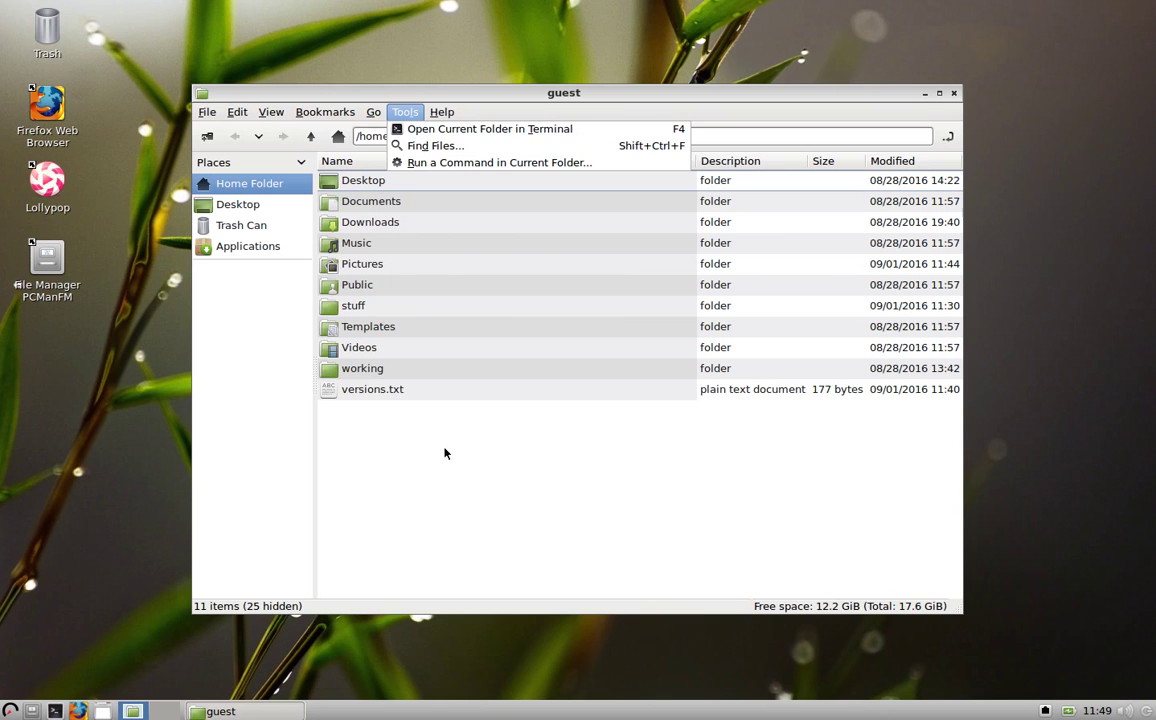
click(445, 327)
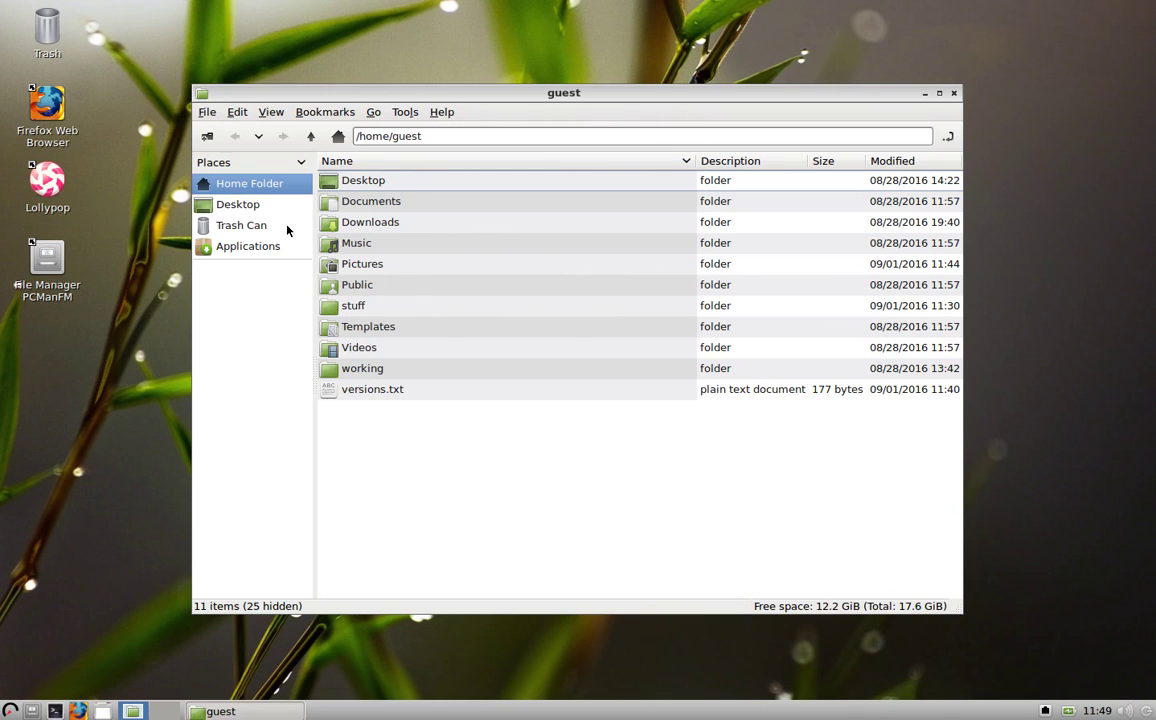
- Set PCManFM's default view mode to Icon view in Preferences, then close the file manager
click(237, 112)
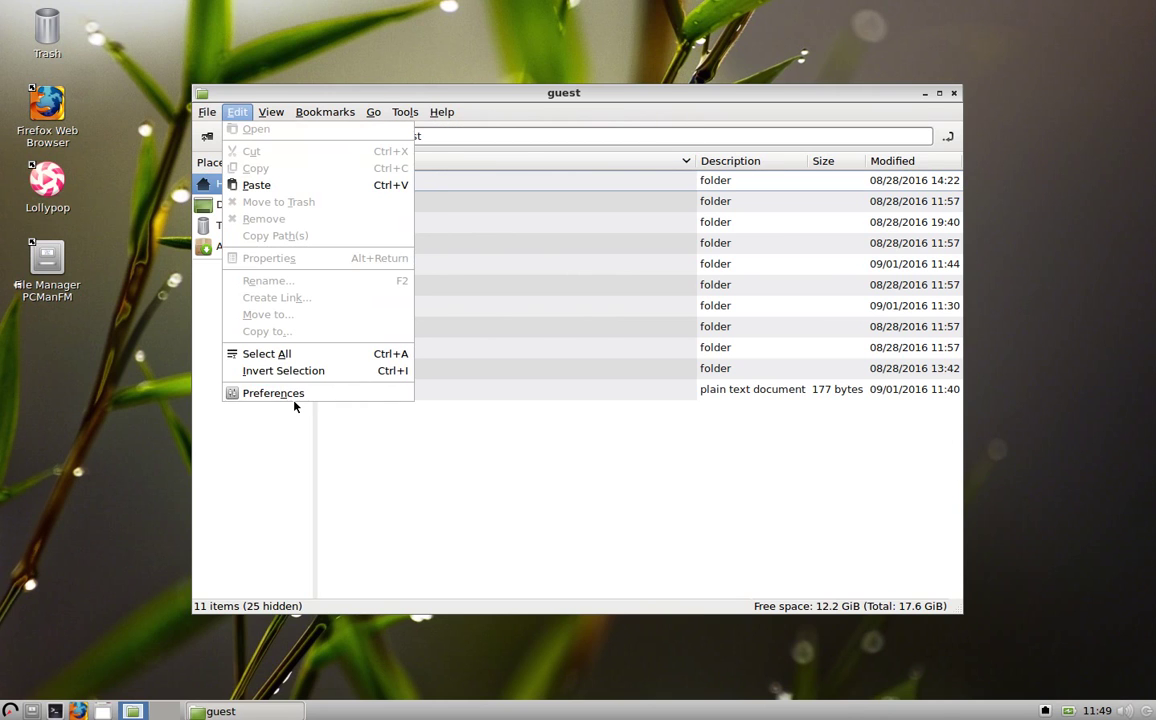
click(292, 395)
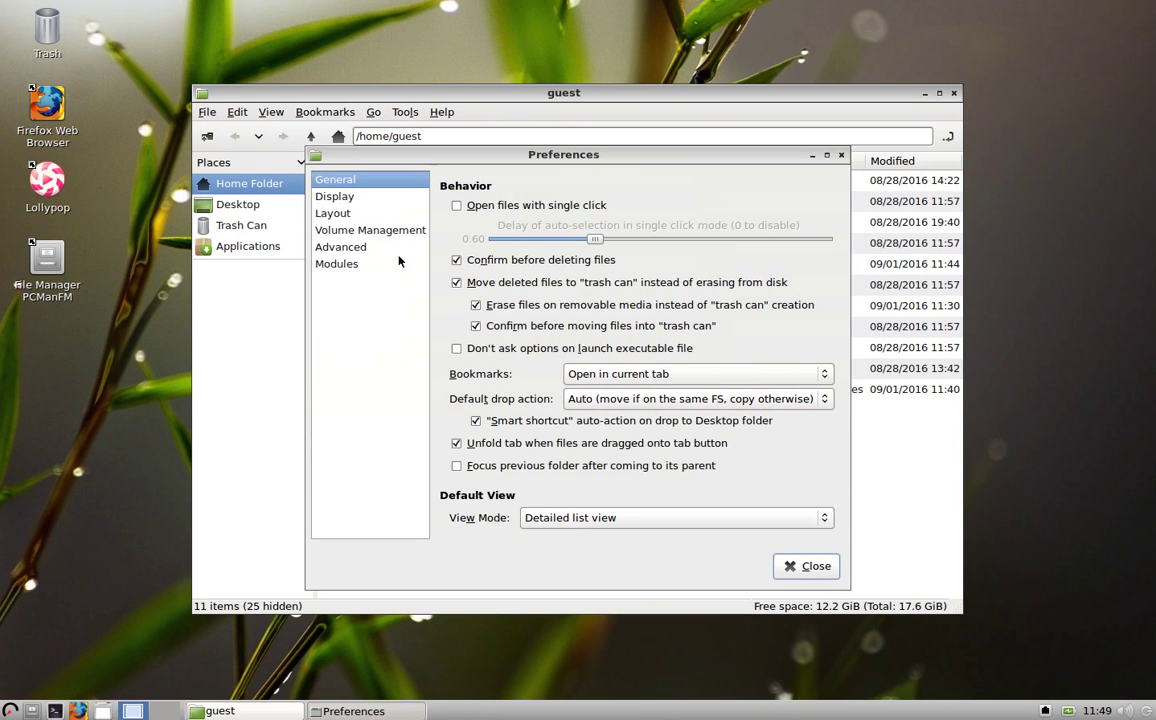
click(675, 517)
click(600, 451)
click(800, 566)
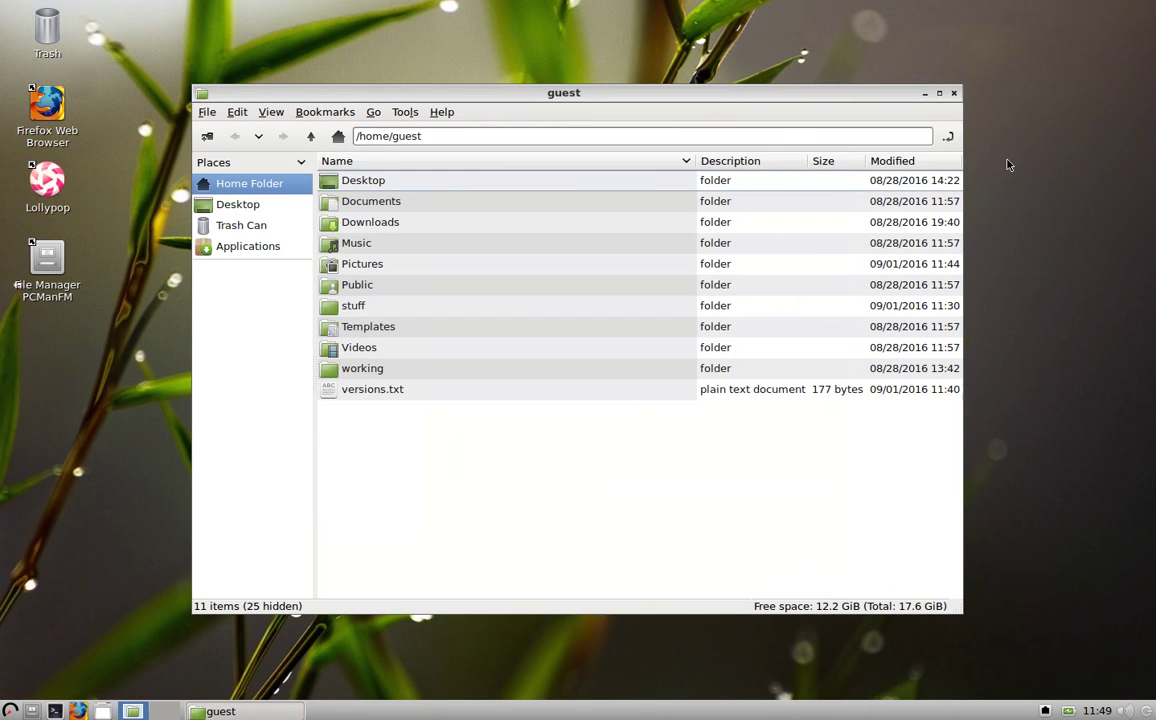
click(953, 93)
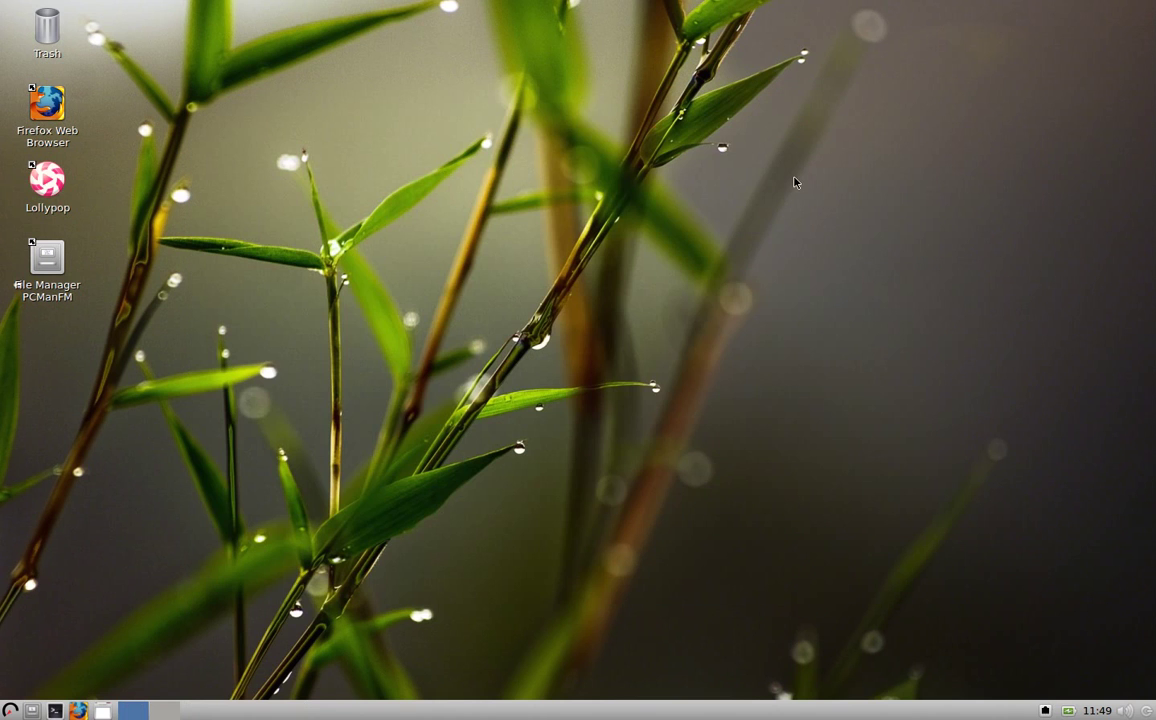
- Reopen PCManFM, browse Applications > Accessories, return to Home, and close it
key(super+e)
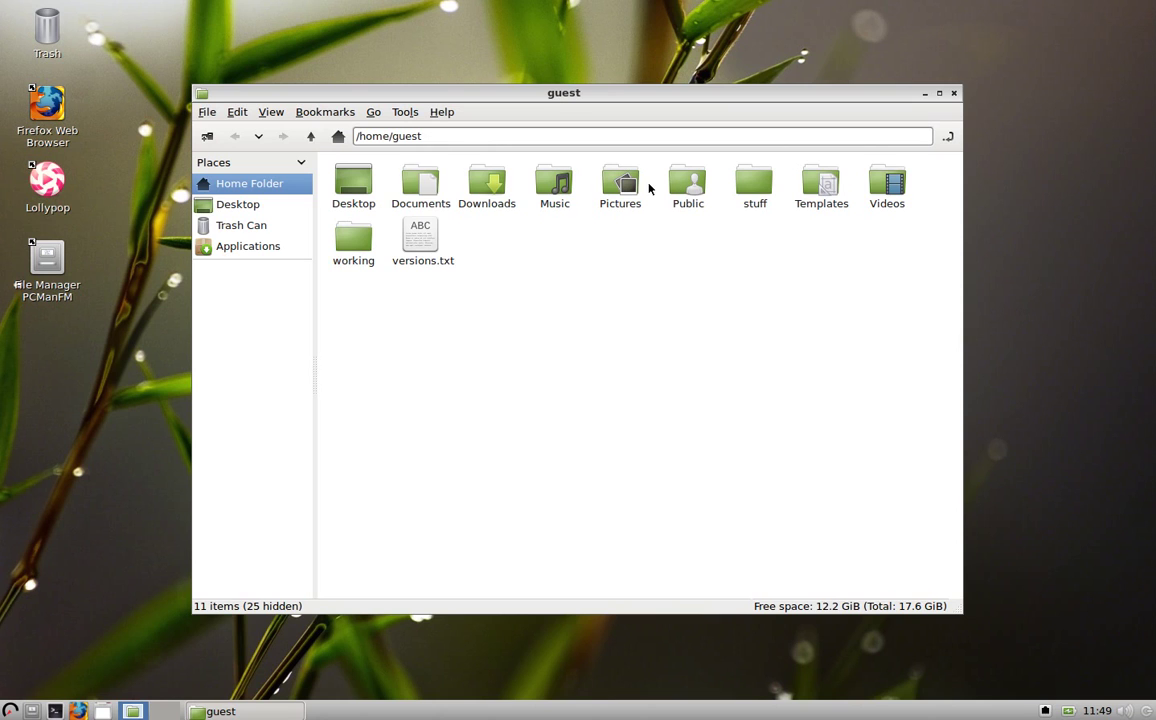
click(234, 249)
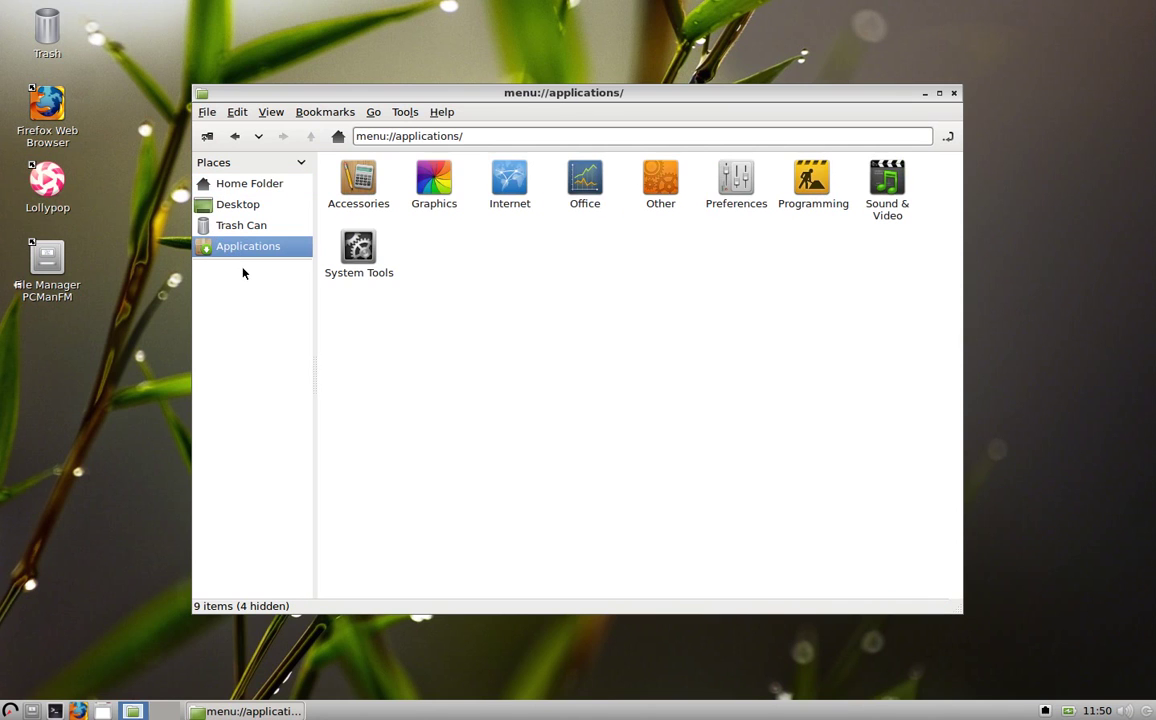
key(Return)
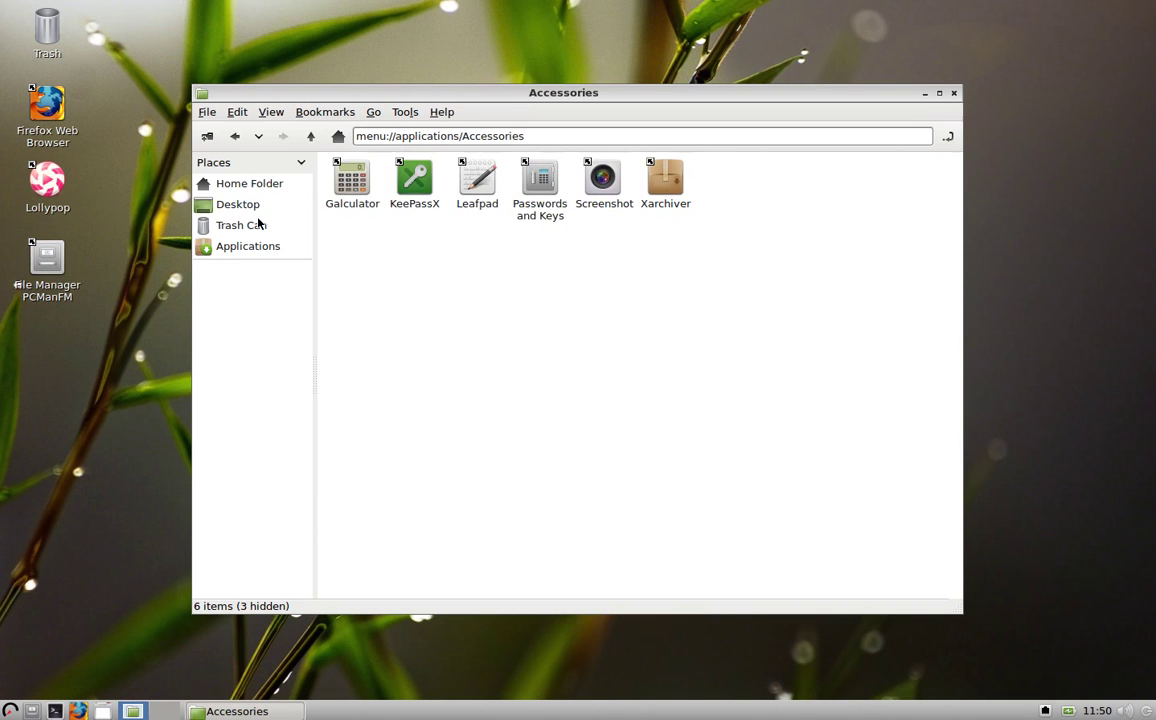
click(252, 184)
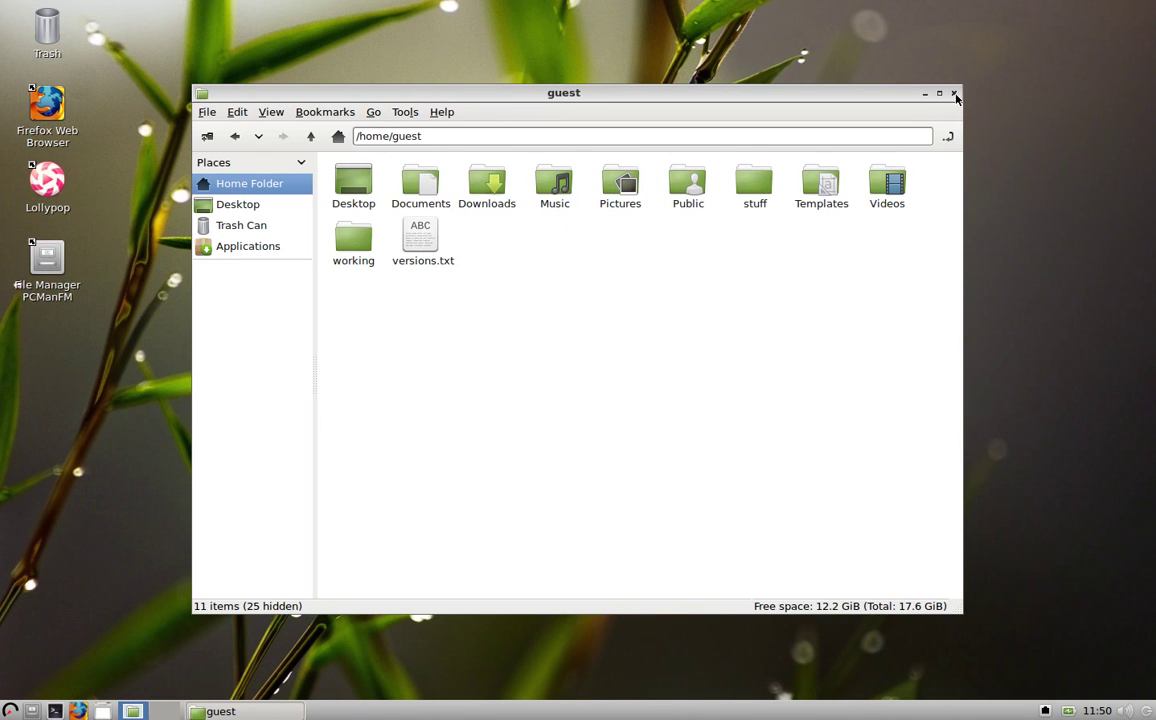
click(955, 94)
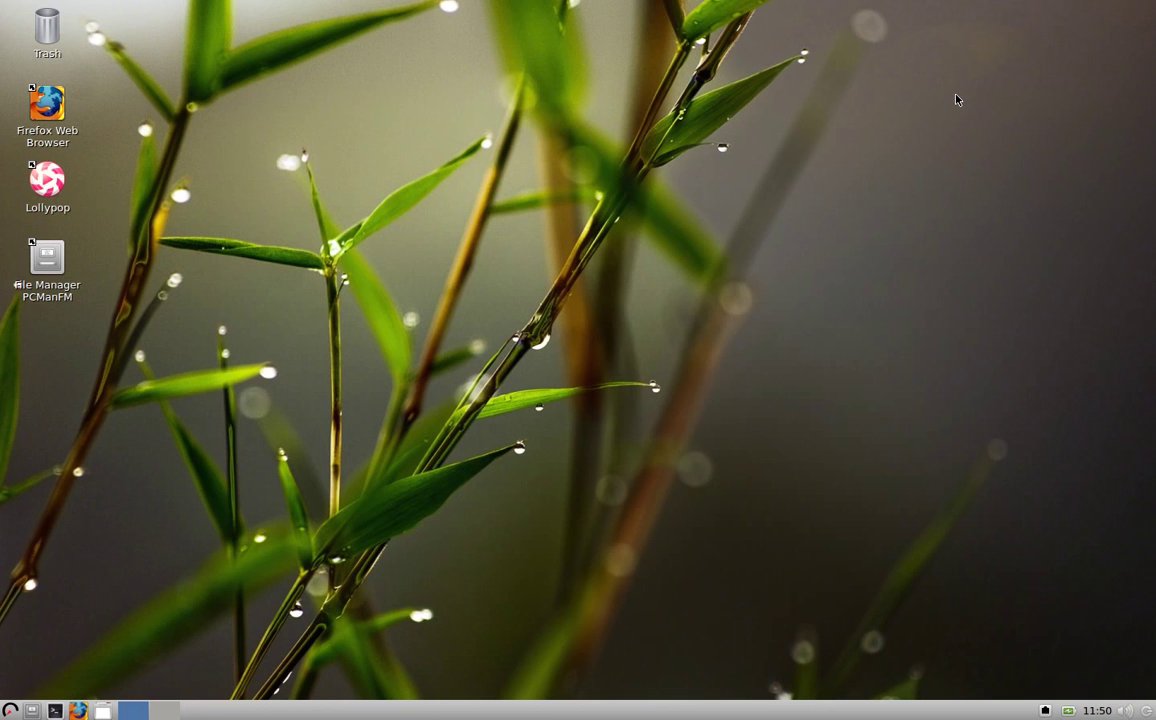